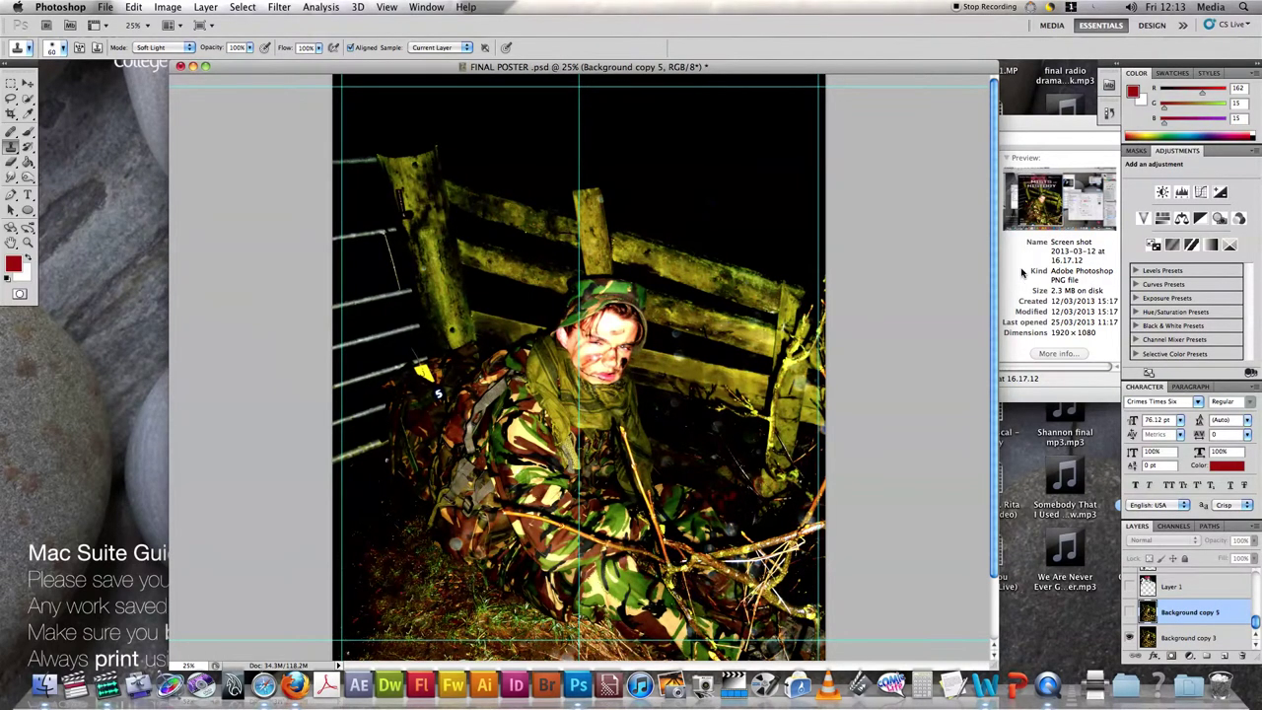
# Step: Preview the 11.14.04 screenshot full size in Quick Look to see Levels 28, 0.58 and 223
pyautogui.click(1022, 272)
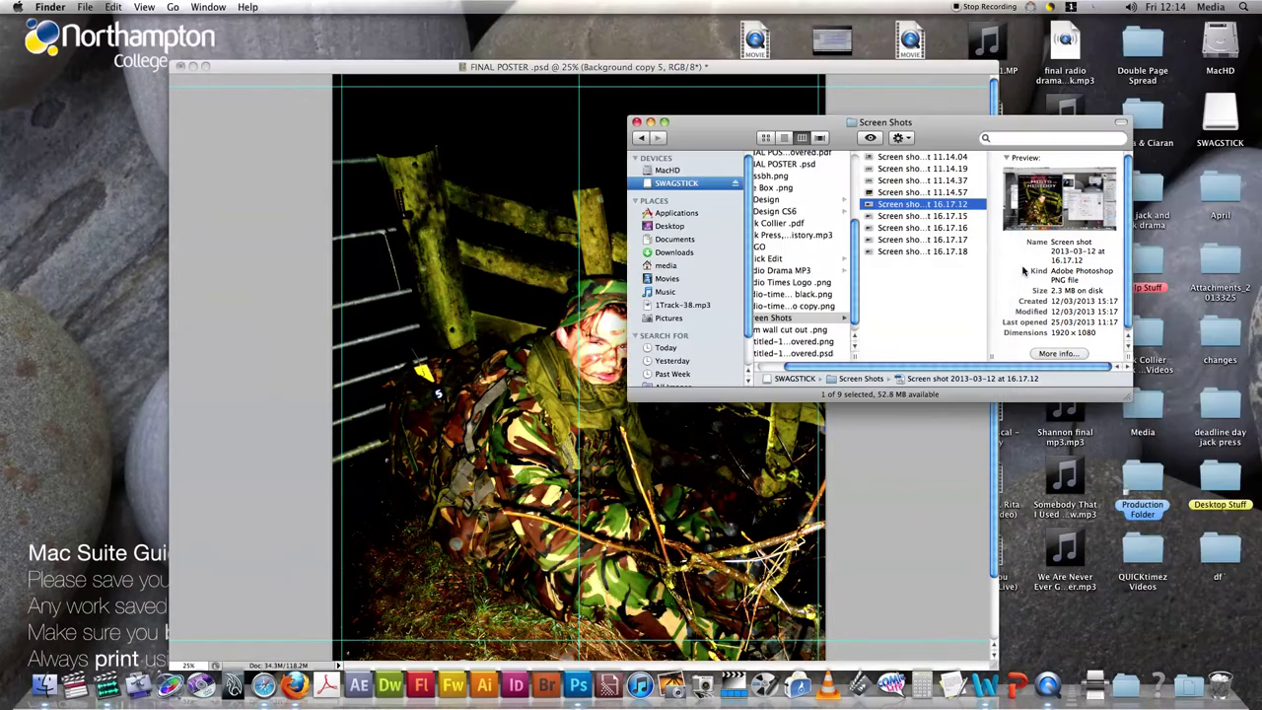
pyautogui.click(865, 71)
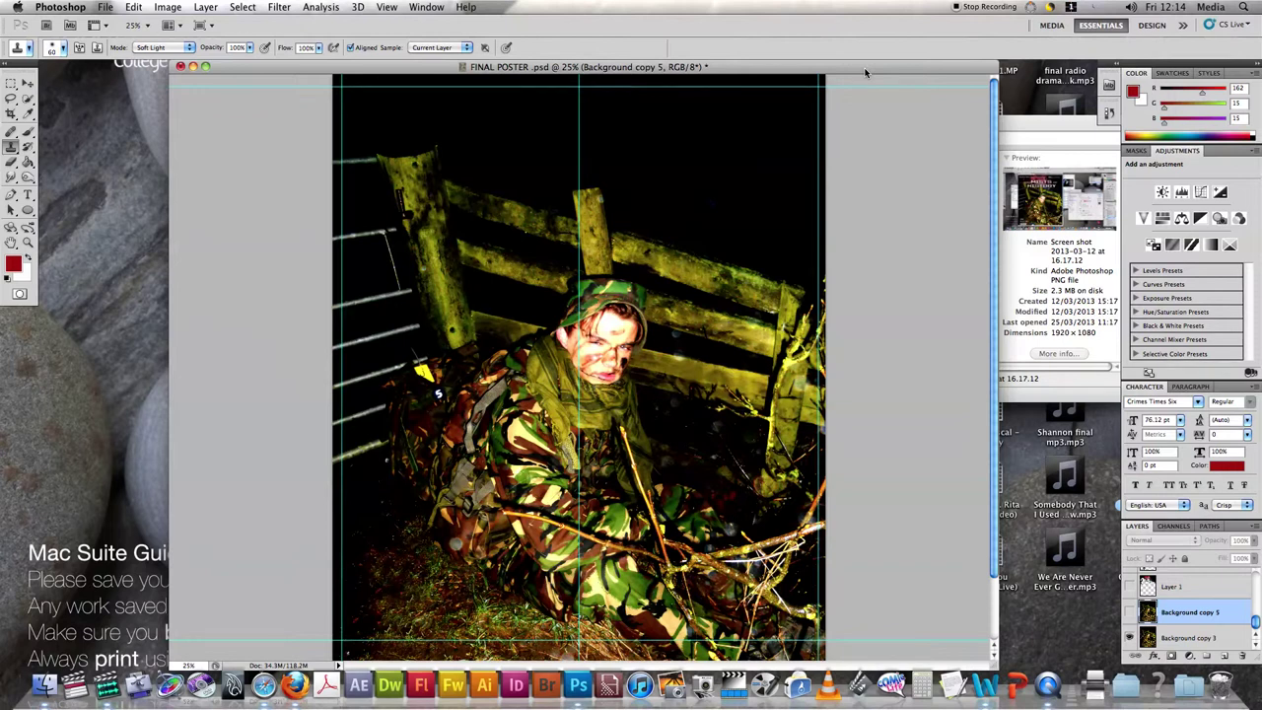
pyautogui.click(1021, 240)
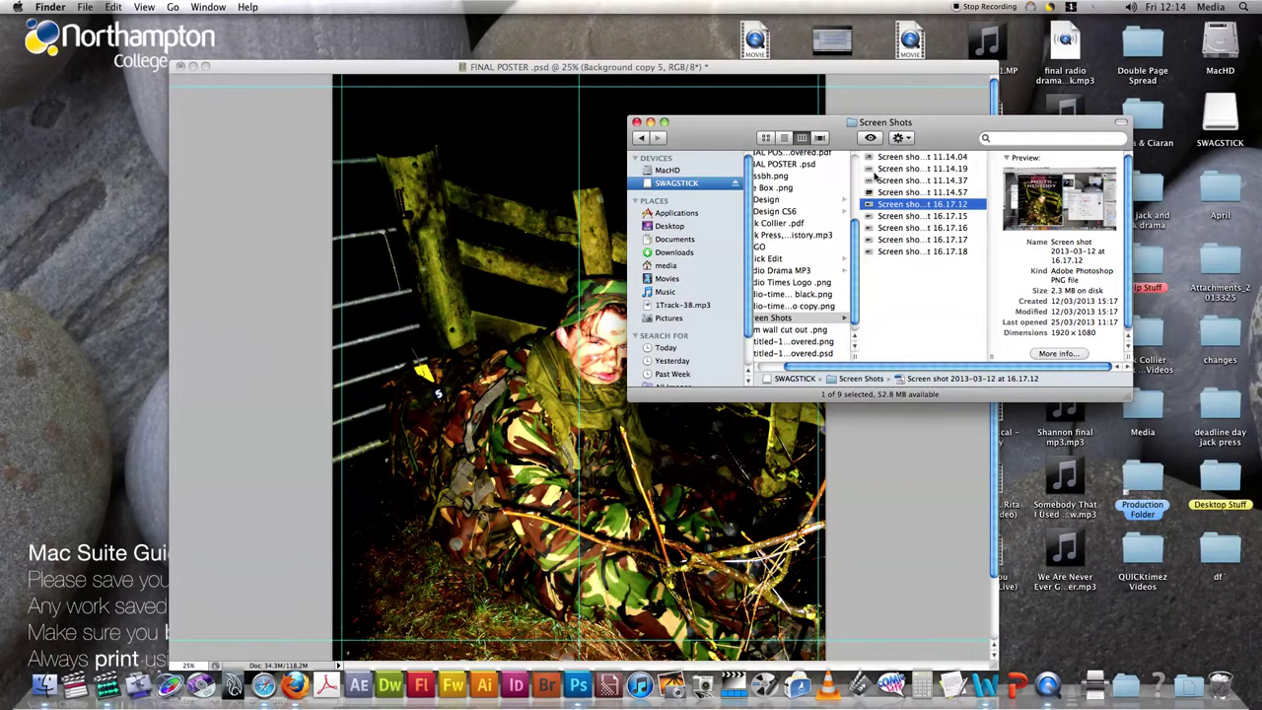
pyautogui.click(936, 157)
pyautogui.press('space')
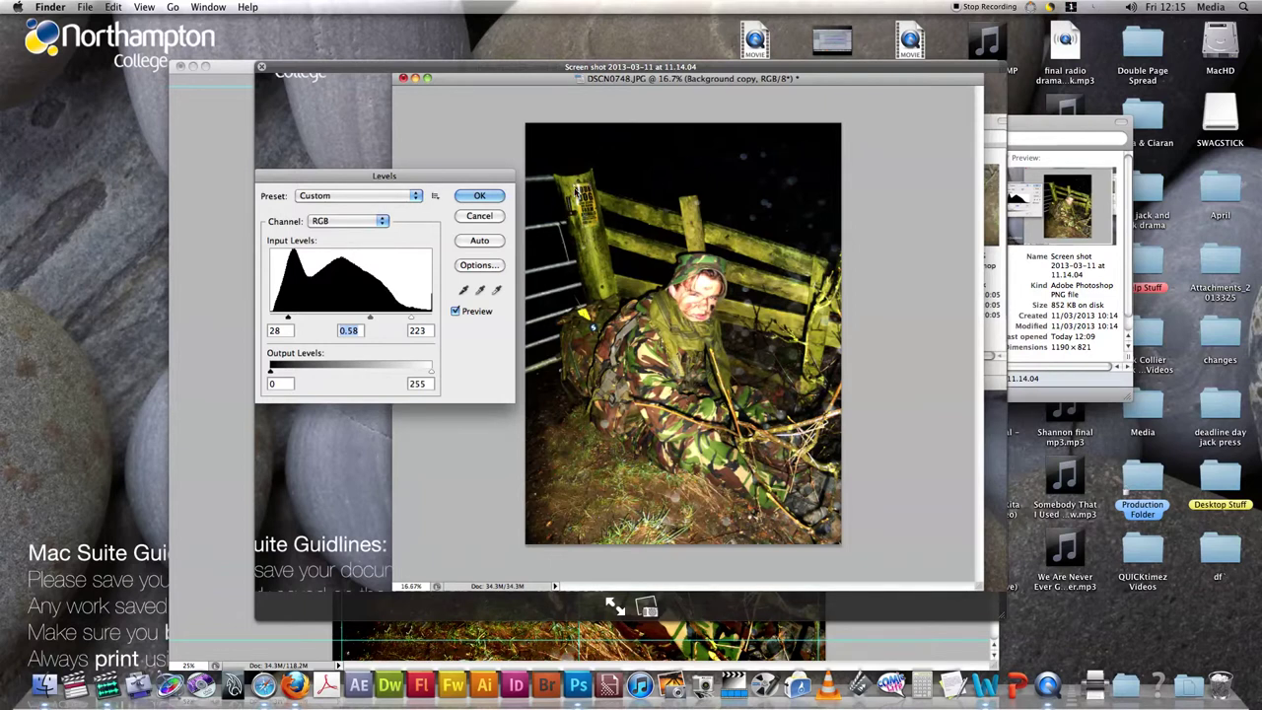
# Step: Browse the other saved screenshots in Quick Look, then close it and return to FINAL POSTER.psd
pyautogui.press('space')
pyautogui.press('Down')
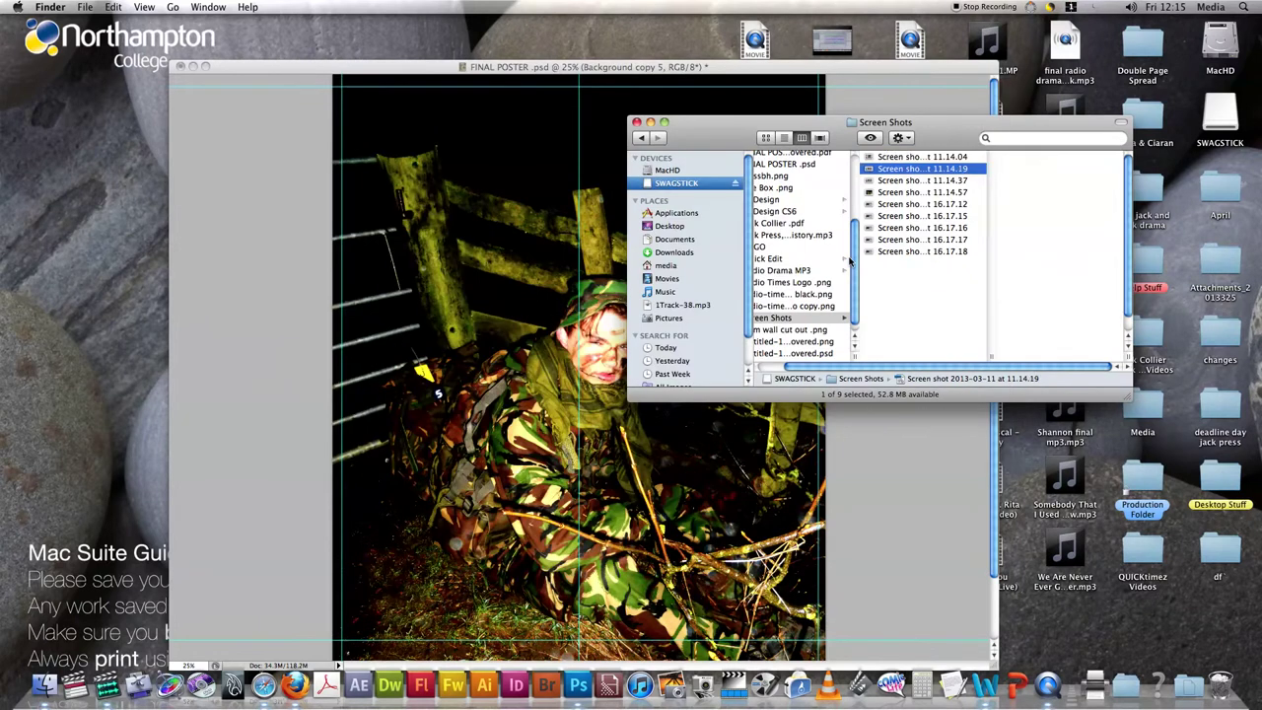
pyautogui.press('Down')
pyautogui.press('Down')
pyautogui.press('space')
pyautogui.press('space')
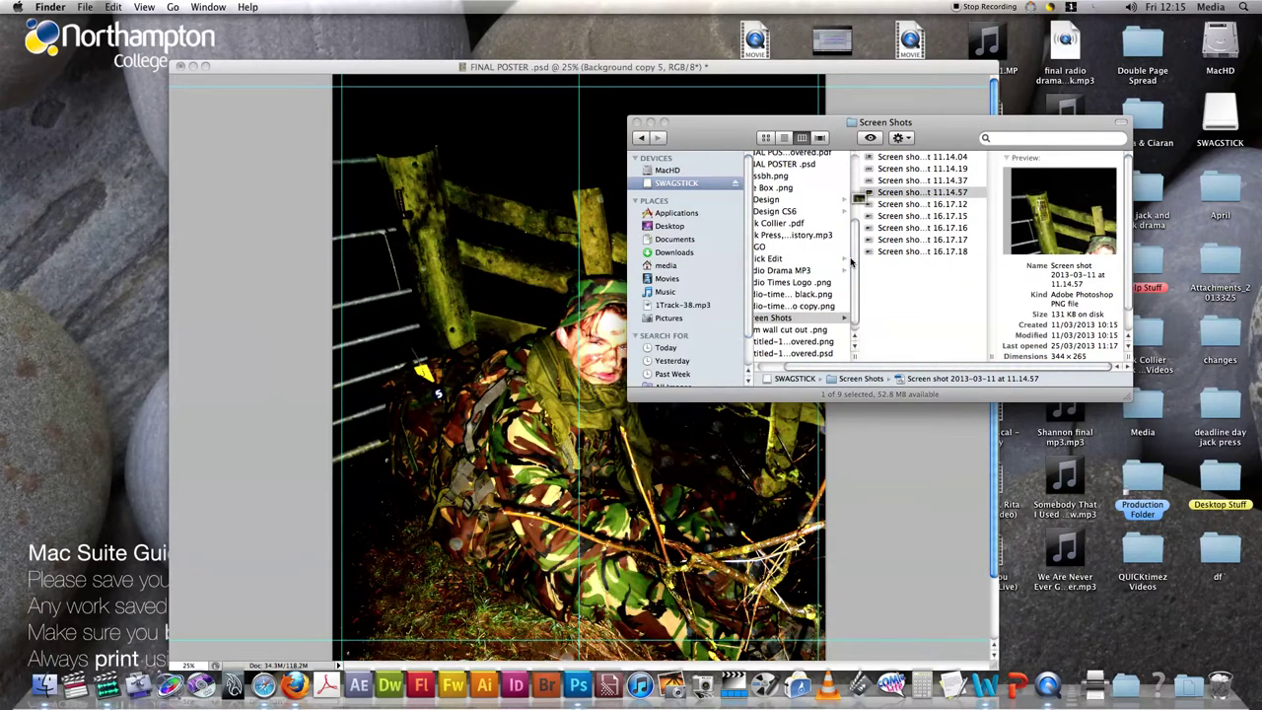
pyautogui.press('space')
pyautogui.press('Up')
pyautogui.press('space')
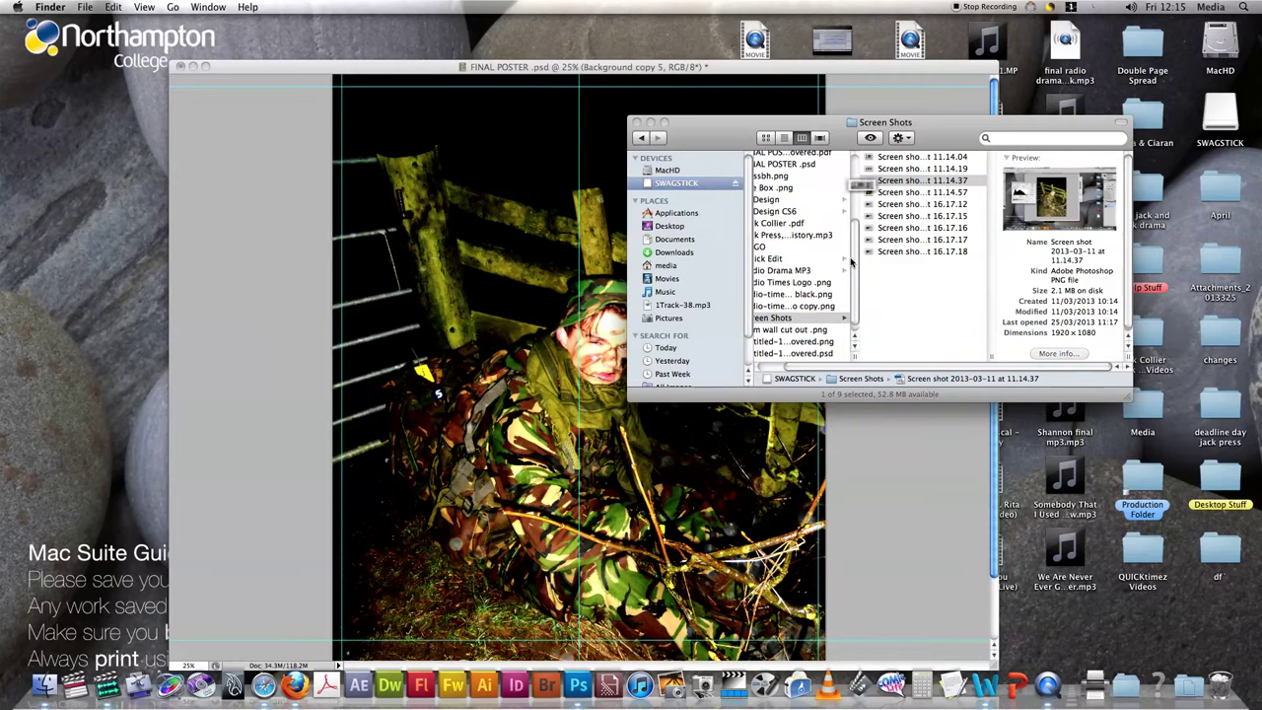
pyautogui.press('space')
pyautogui.press('Down')
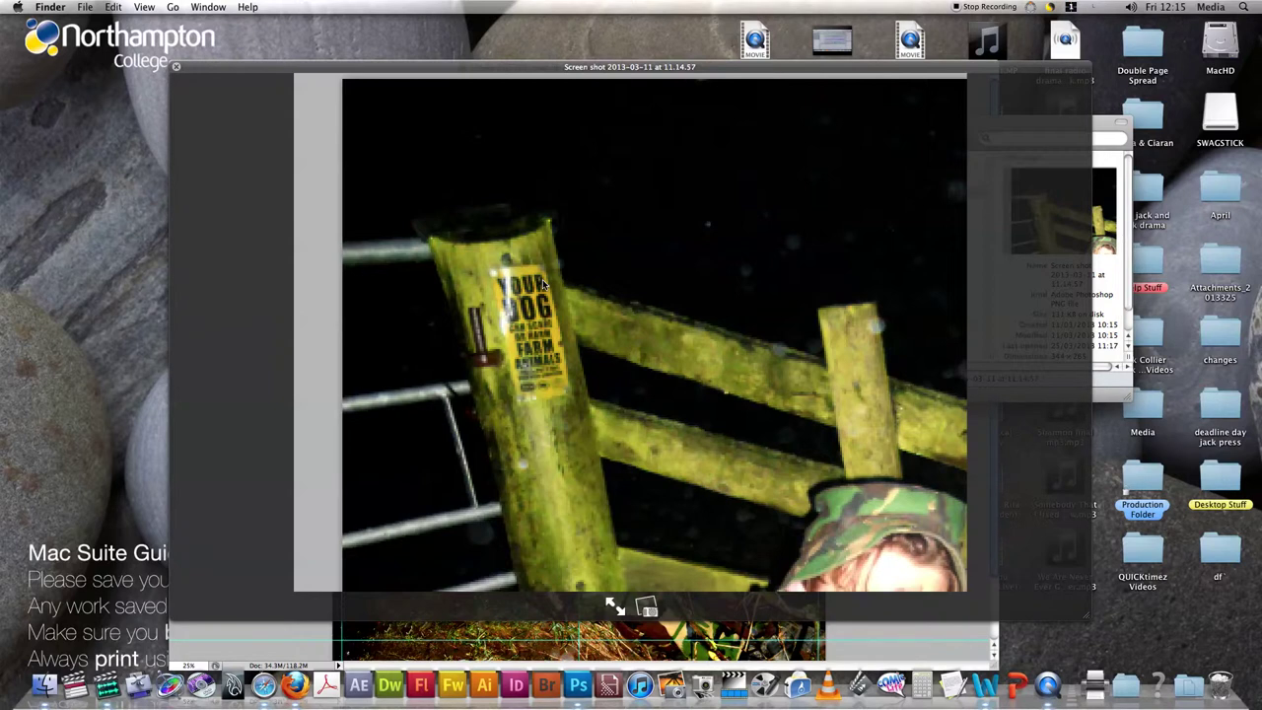
pyautogui.press('space')
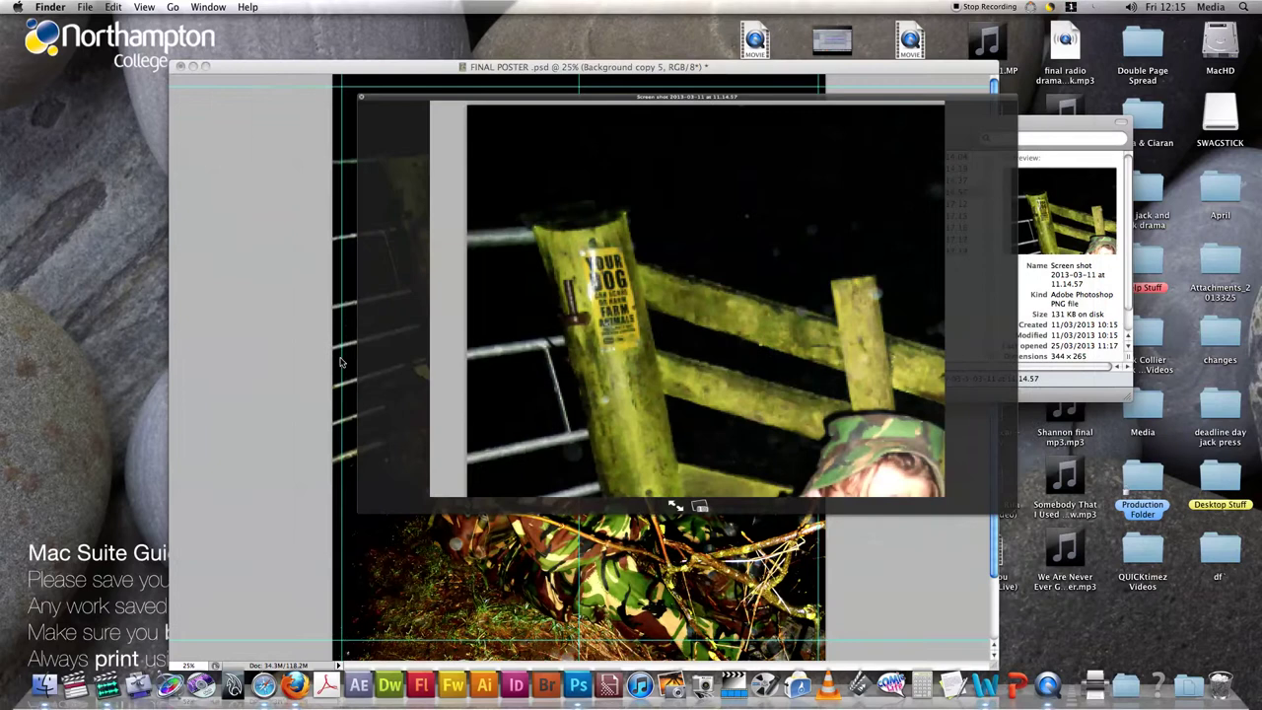
pyautogui.click(228, 160)
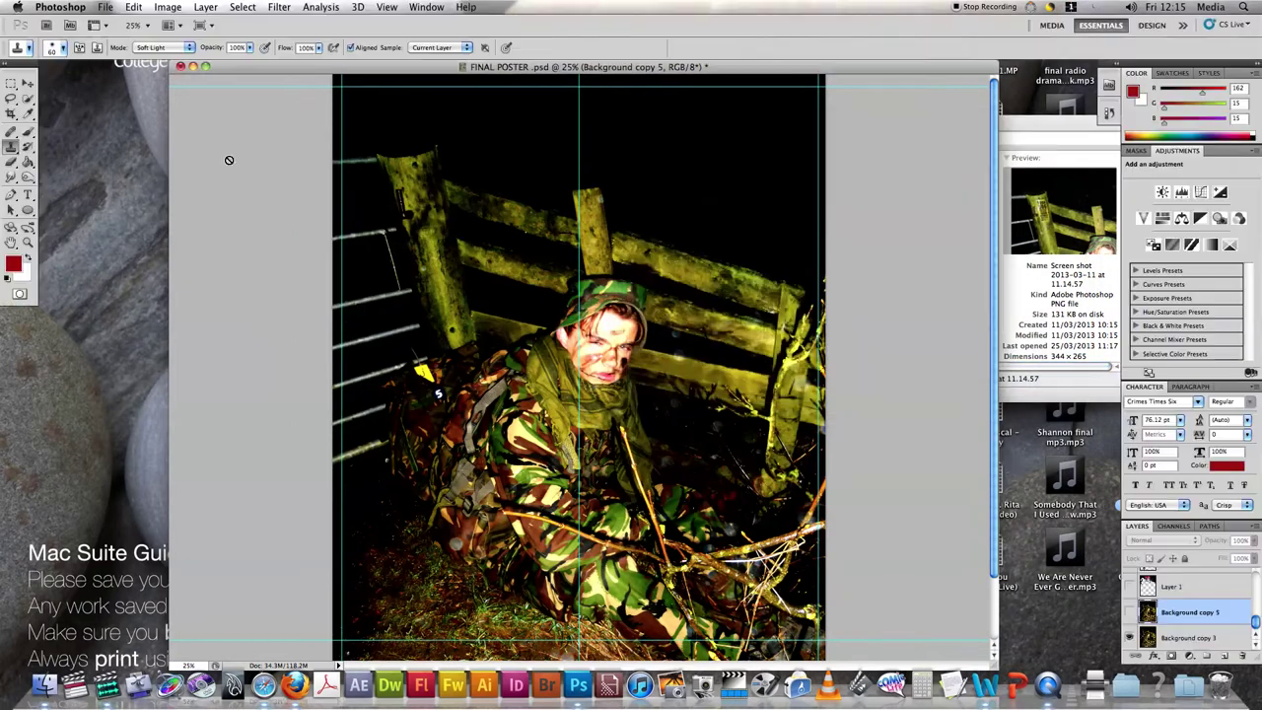
# Step: Switch to the Clone Stamp Tool and dismiss the hidden-layer warning
pyautogui.click(11, 146)
pyautogui.click(38, 147)
pyautogui.click(387, 274)
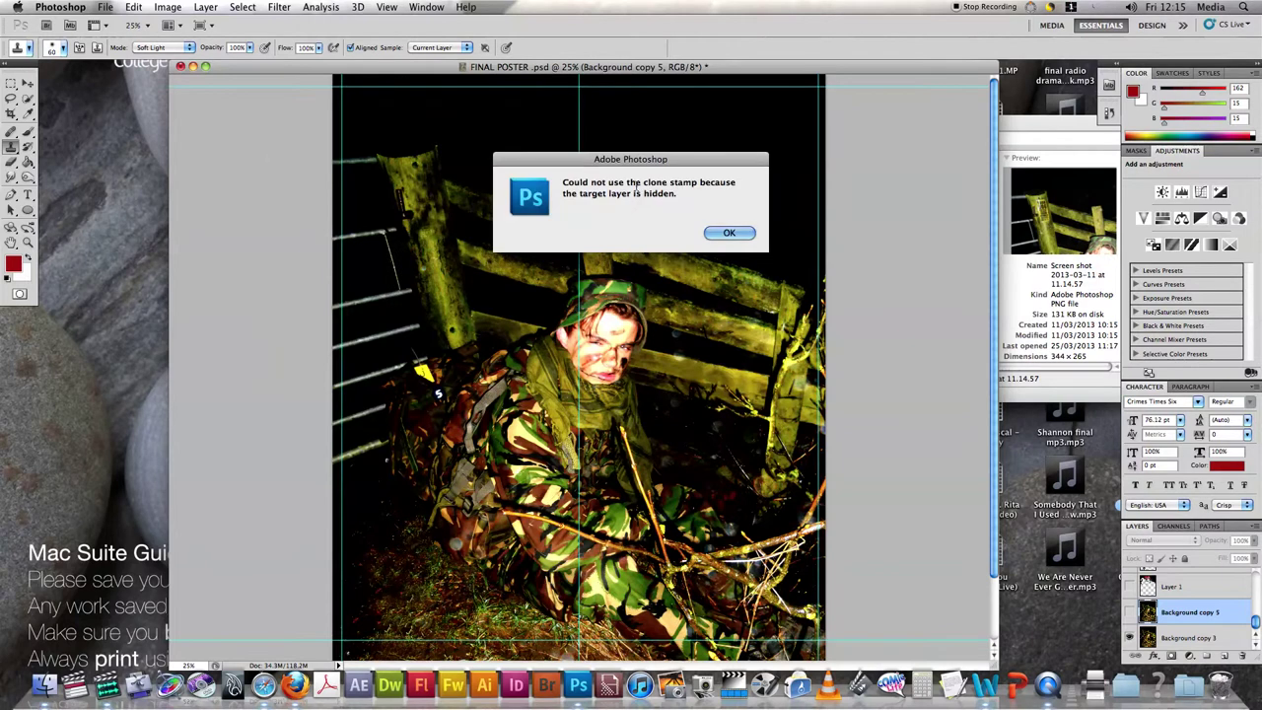
pyautogui.click(734, 235)
# Step: Make Background copy 5 visible and bring up Levels on it
pyautogui.click(1128, 612)
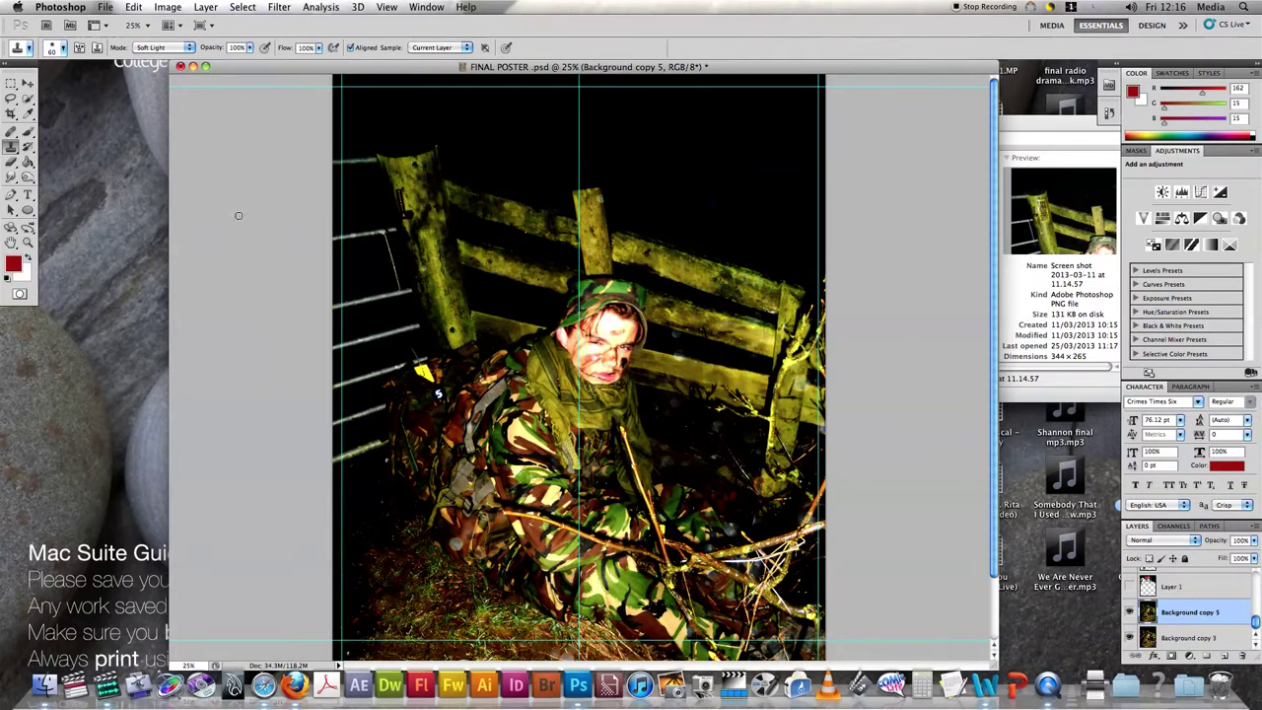
pyautogui.scroll(2, 1183, 623)
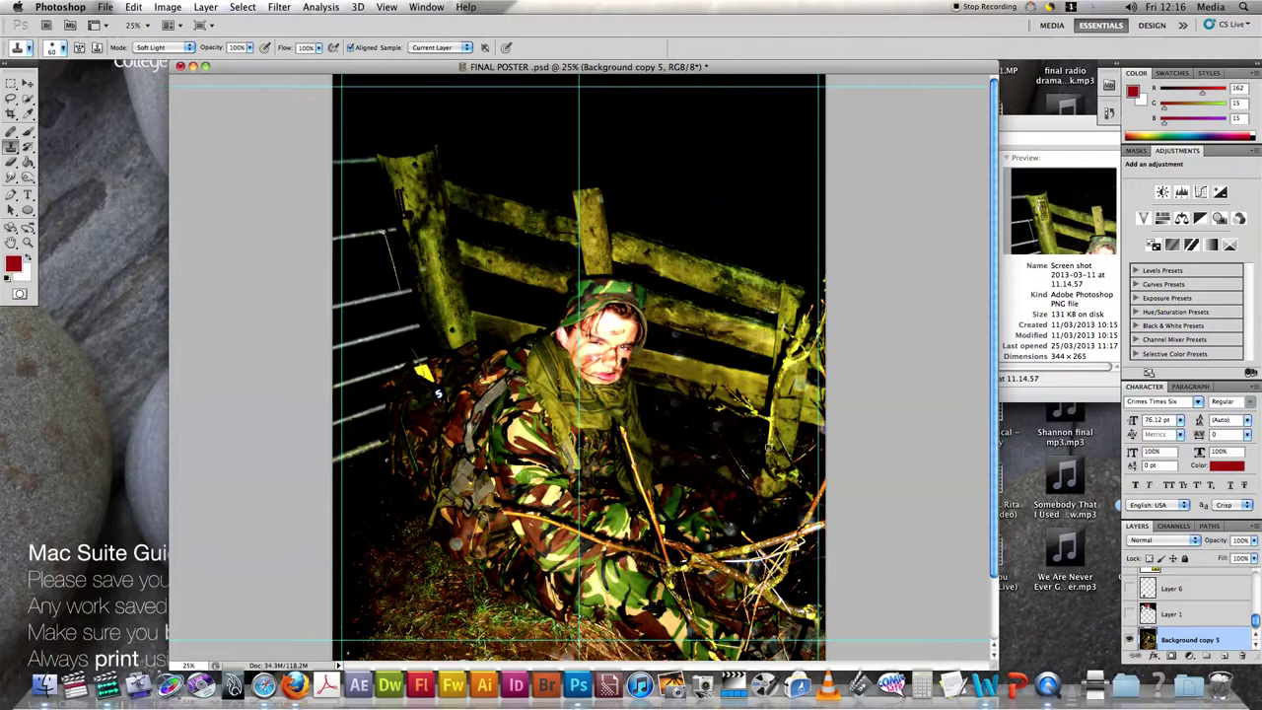
pyautogui.press('super+l')
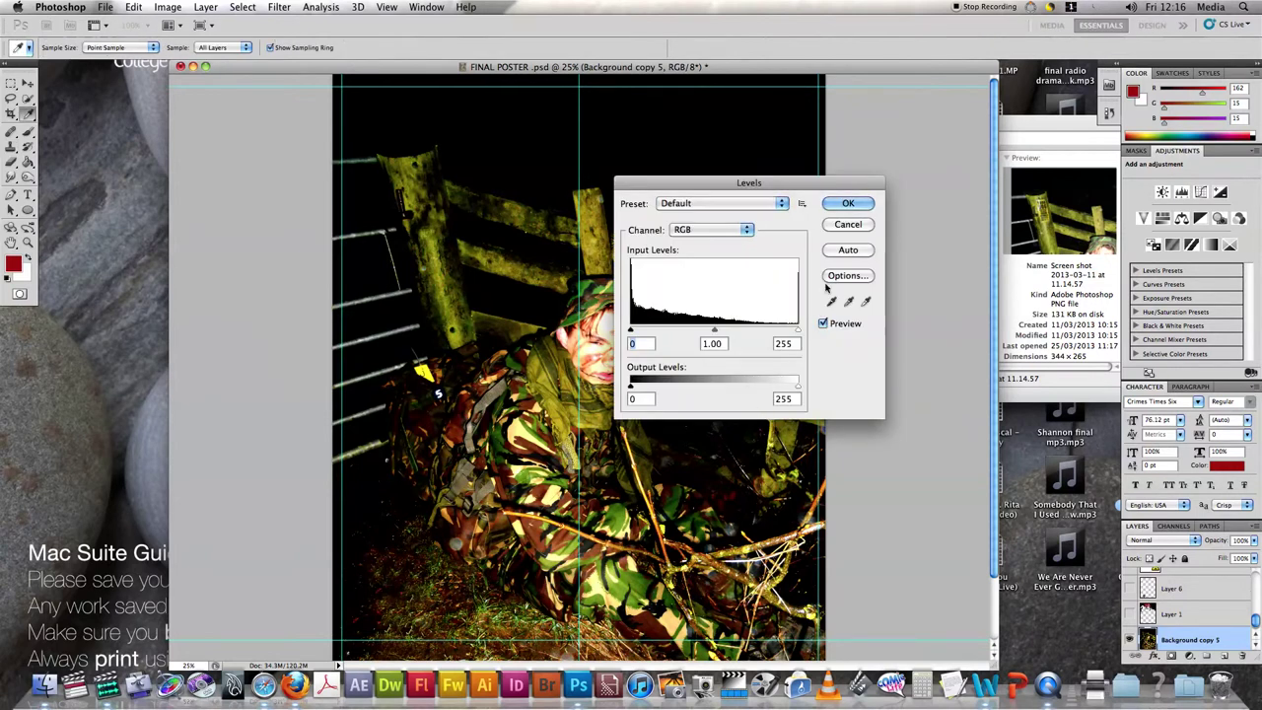
pyautogui.moveTo(773, 181); pyautogui.dragTo(312, 191)
pyautogui.moveTo(236, 202); pyautogui.dragTo(158, 183)
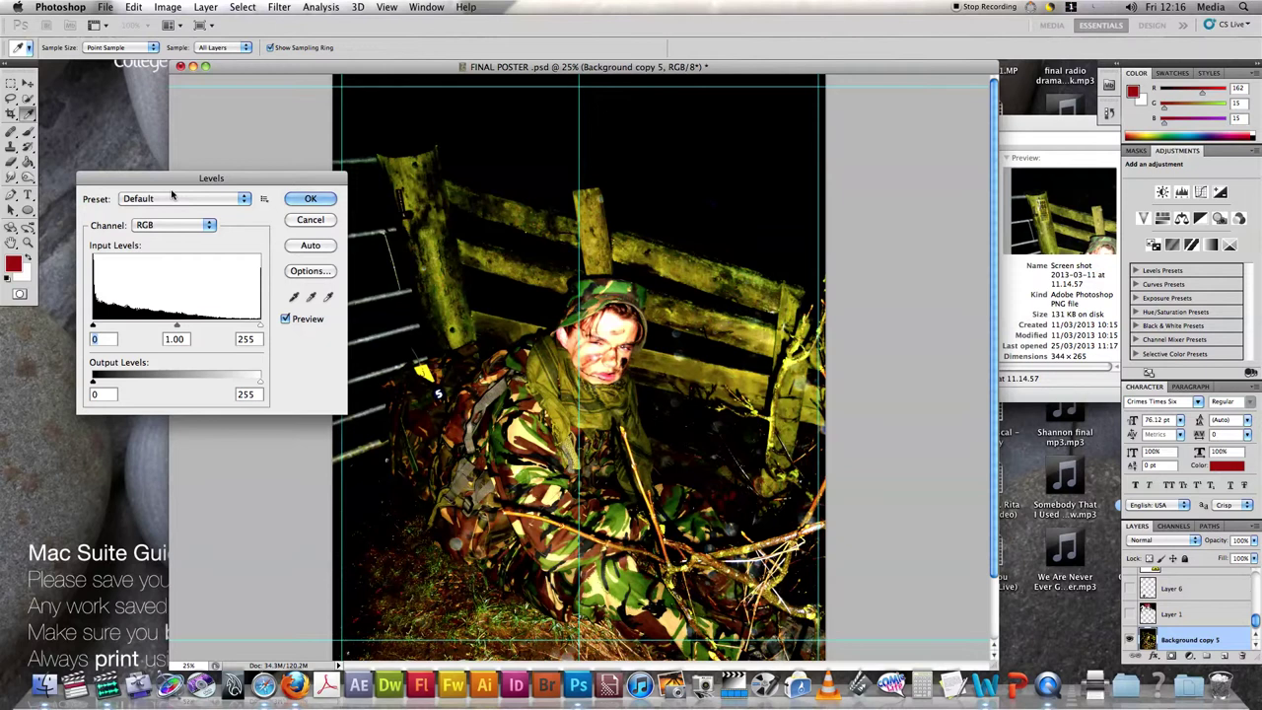
pyautogui.press('Return')
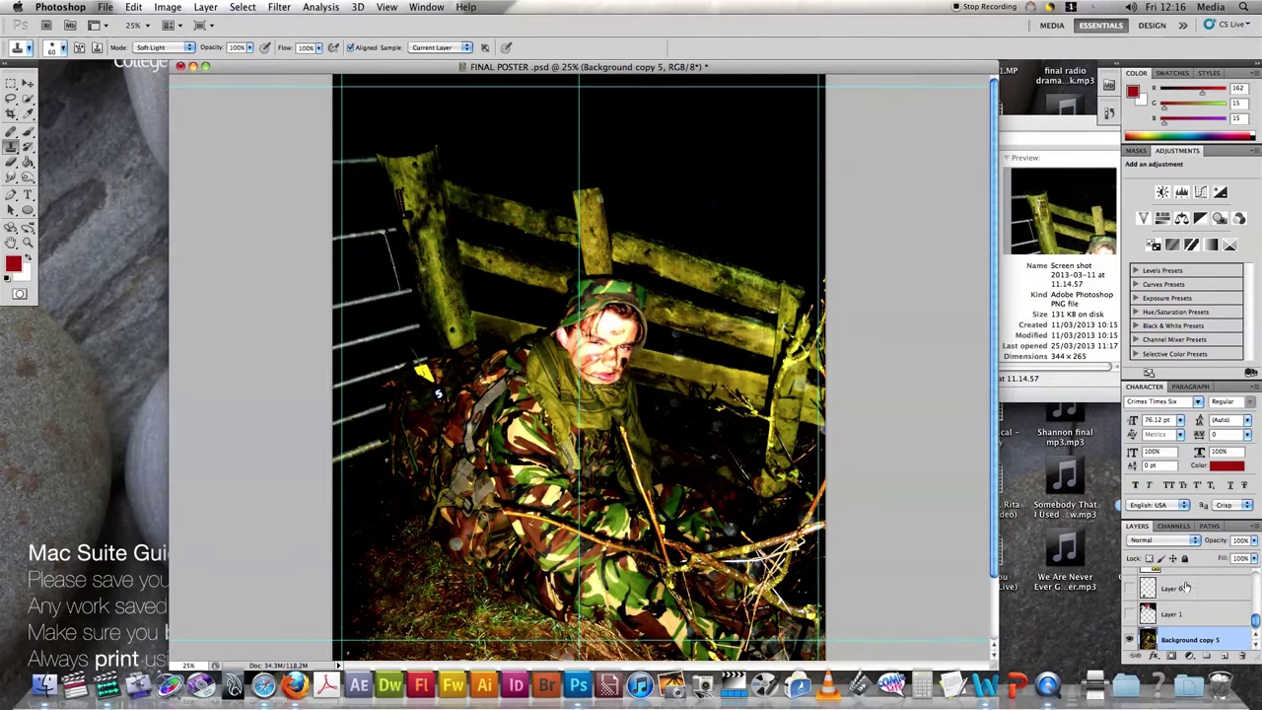
pyautogui.click(1193, 613)
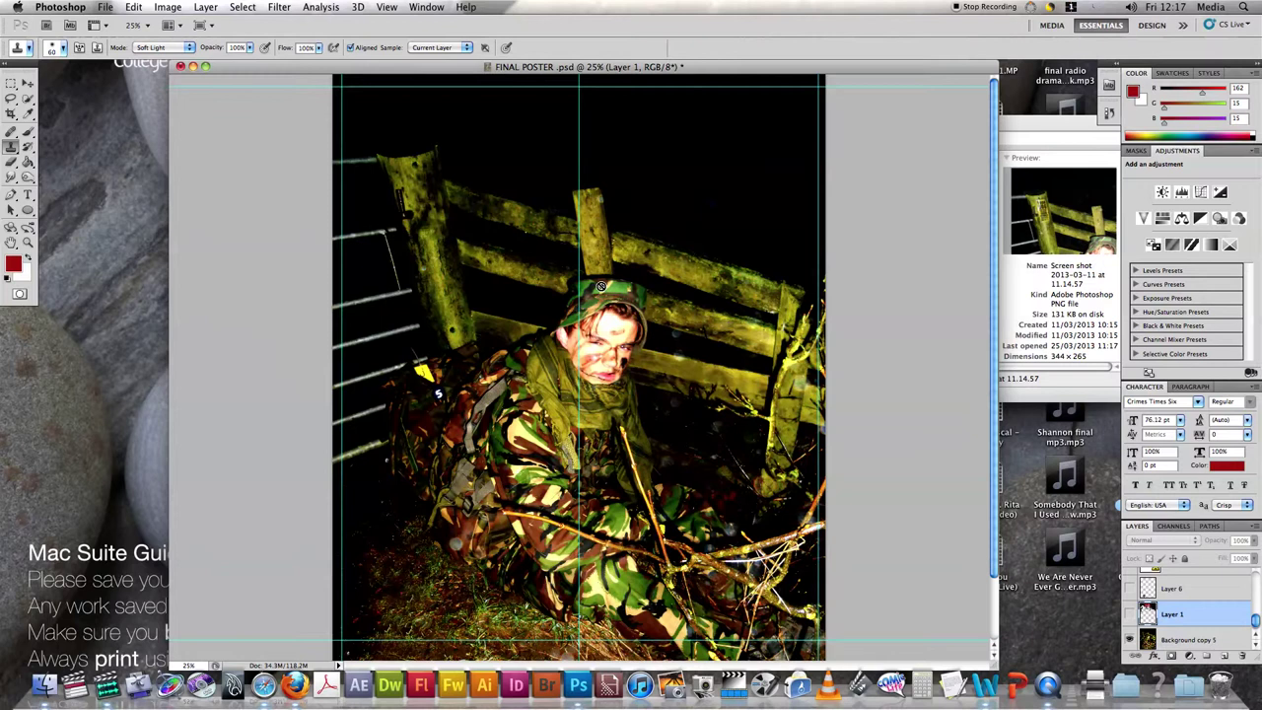
# Step: Show Layer 1's red nebula texture and nudge it slightly up and left
pyautogui.click(1131, 617)
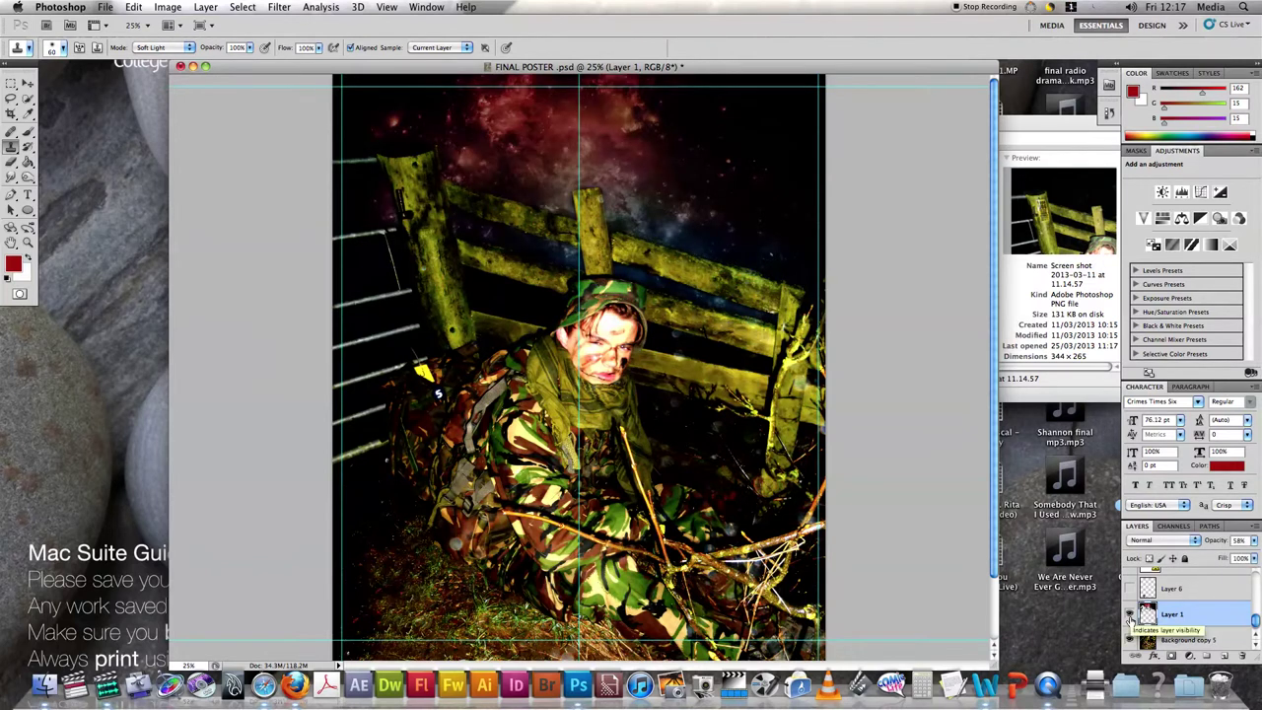
pyautogui.moveTo(645, 154); pyautogui.dragTo(639, 143)
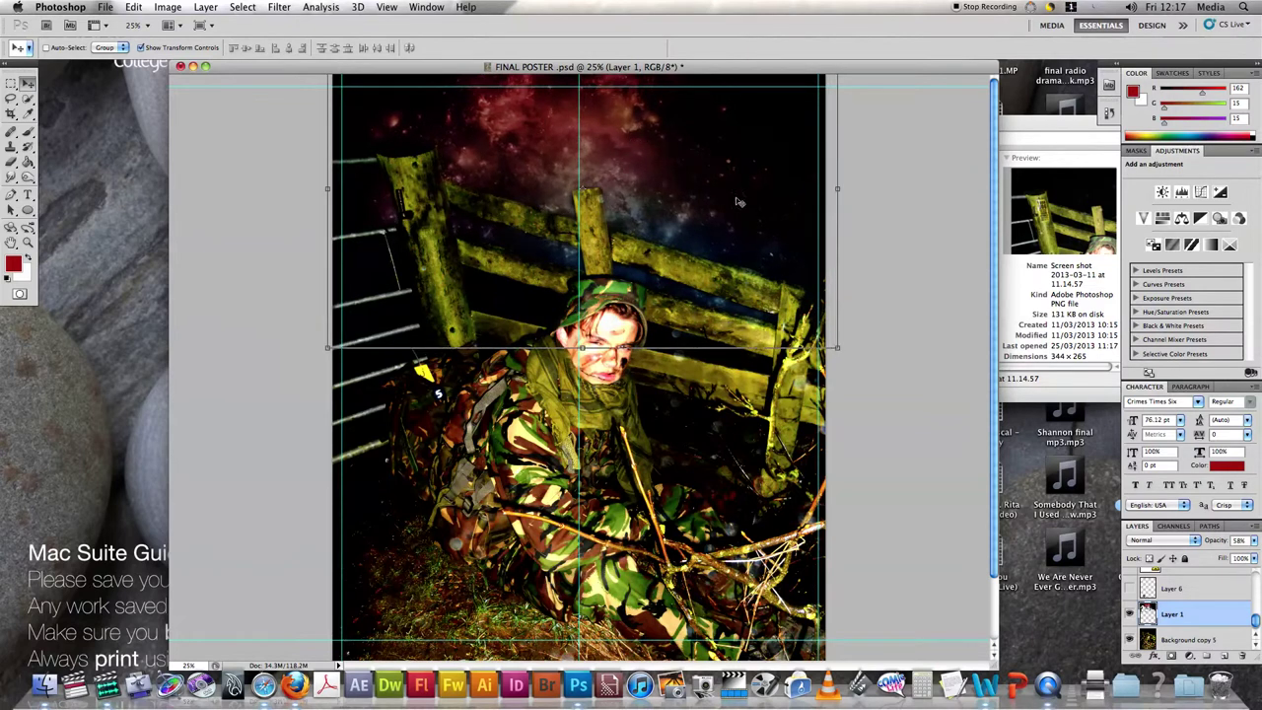
# Step: Raise the nebula layer's opacity to 100%, then bring it back down to 58%
pyautogui.click(1254, 540)
pyautogui.moveTo(1224, 557); pyautogui.dragTo(1253, 557)
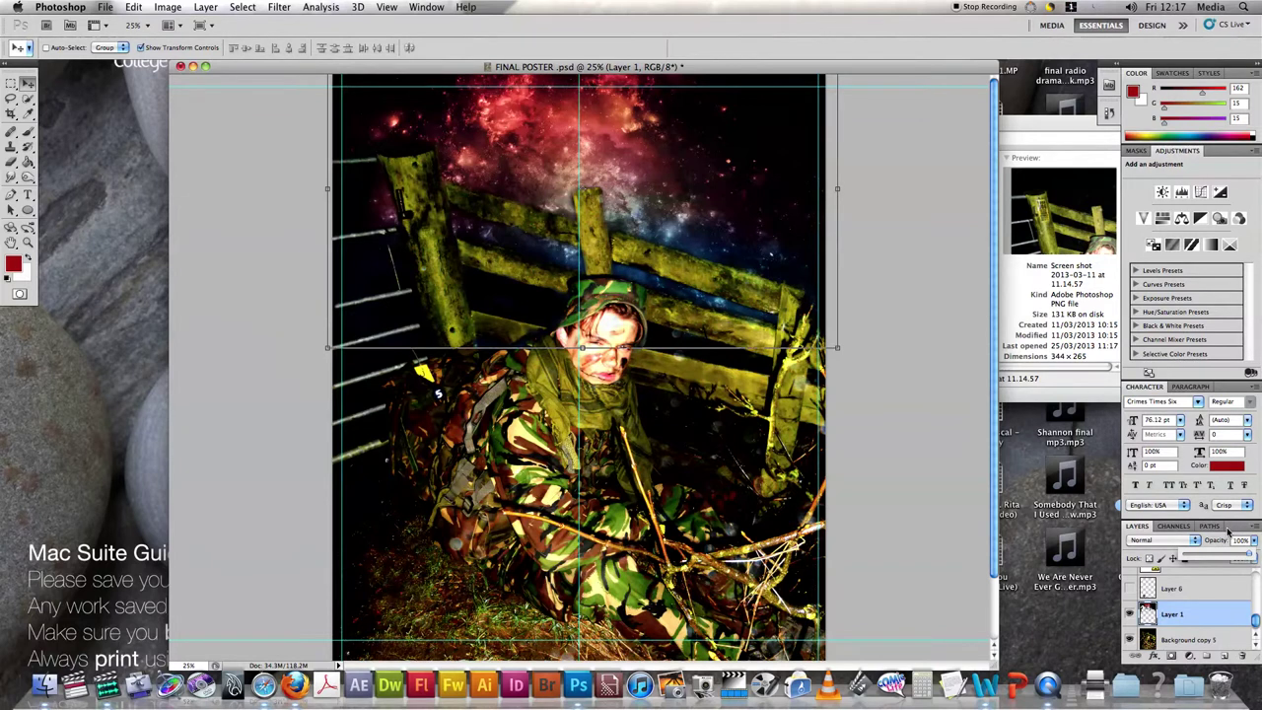
pyautogui.moveTo(1249, 556); pyautogui.dragTo(1223, 559)
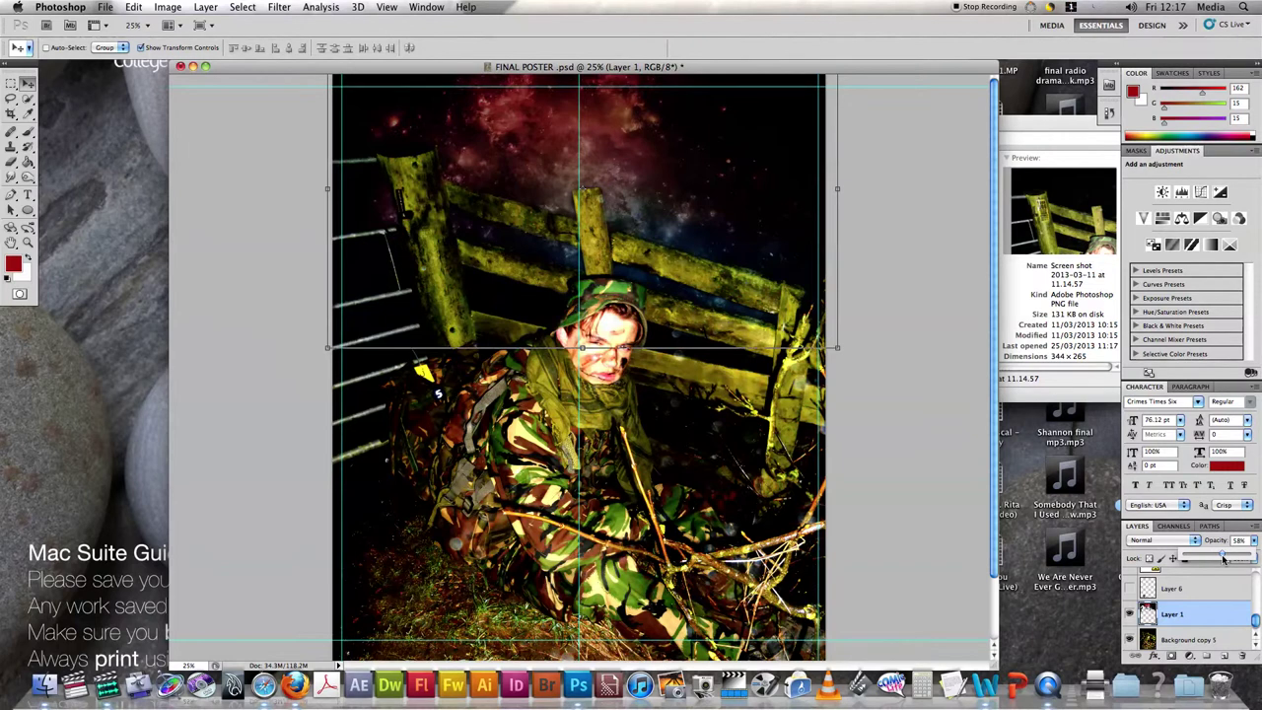
# Step: Show Layer 6, the BBC Radio 4 logo in the bottom-left corner
pyautogui.scroll(2, 1178, 614)
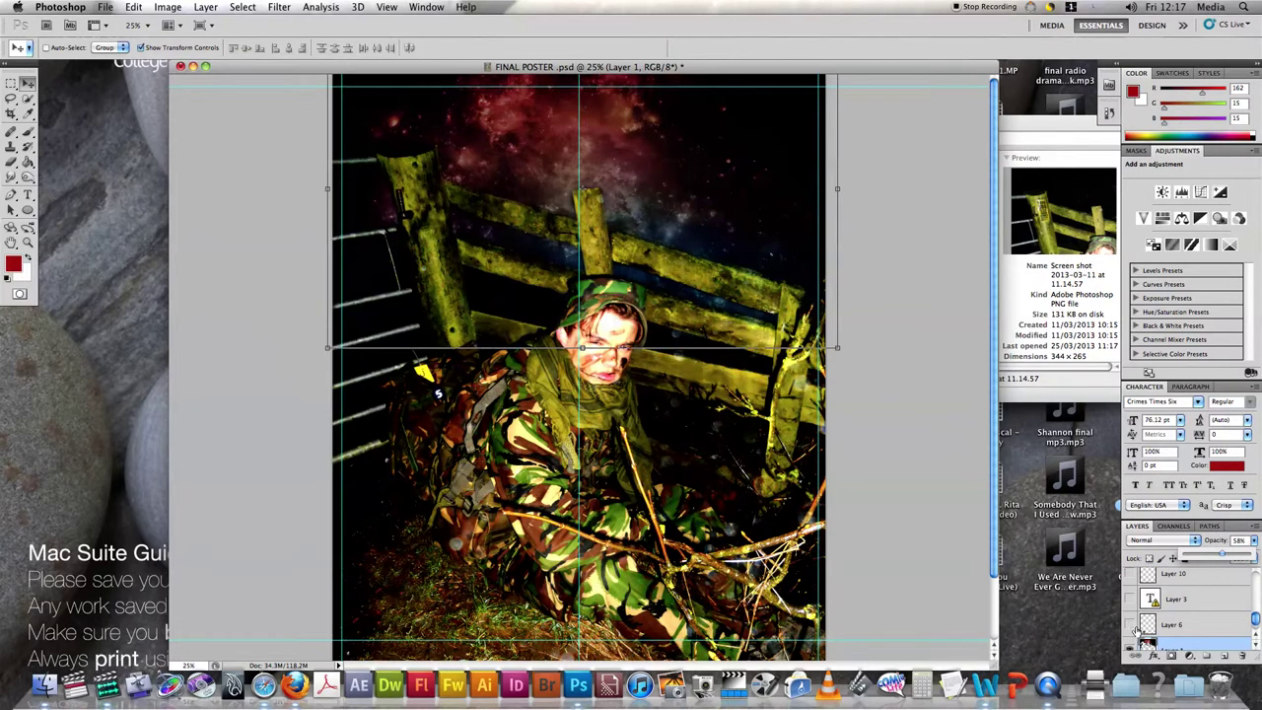
pyautogui.click(1131, 625)
pyautogui.scroll(-3, 897, 484)
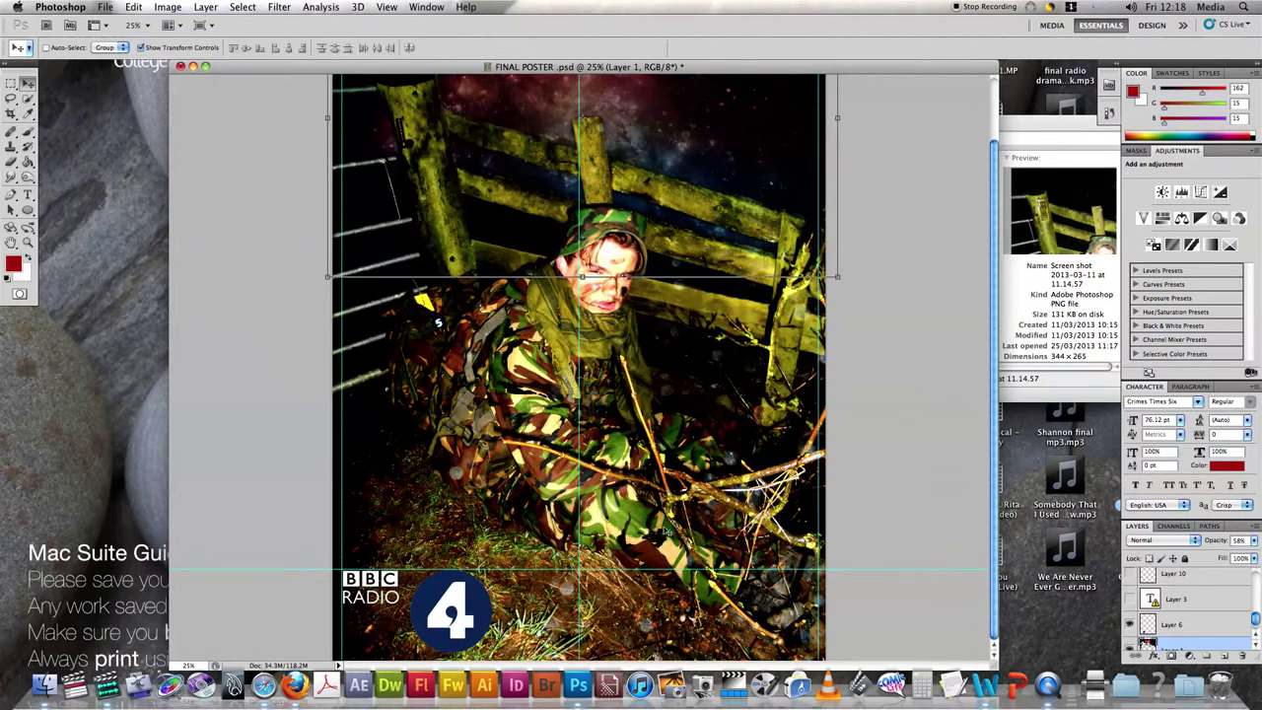
pyautogui.moveTo(669, 531); pyautogui.dragTo(669, 533)
pyautogui.click(11, 83)
pyautogui.moveTo(337, 560); pyautogui.dragTo(412, 627)
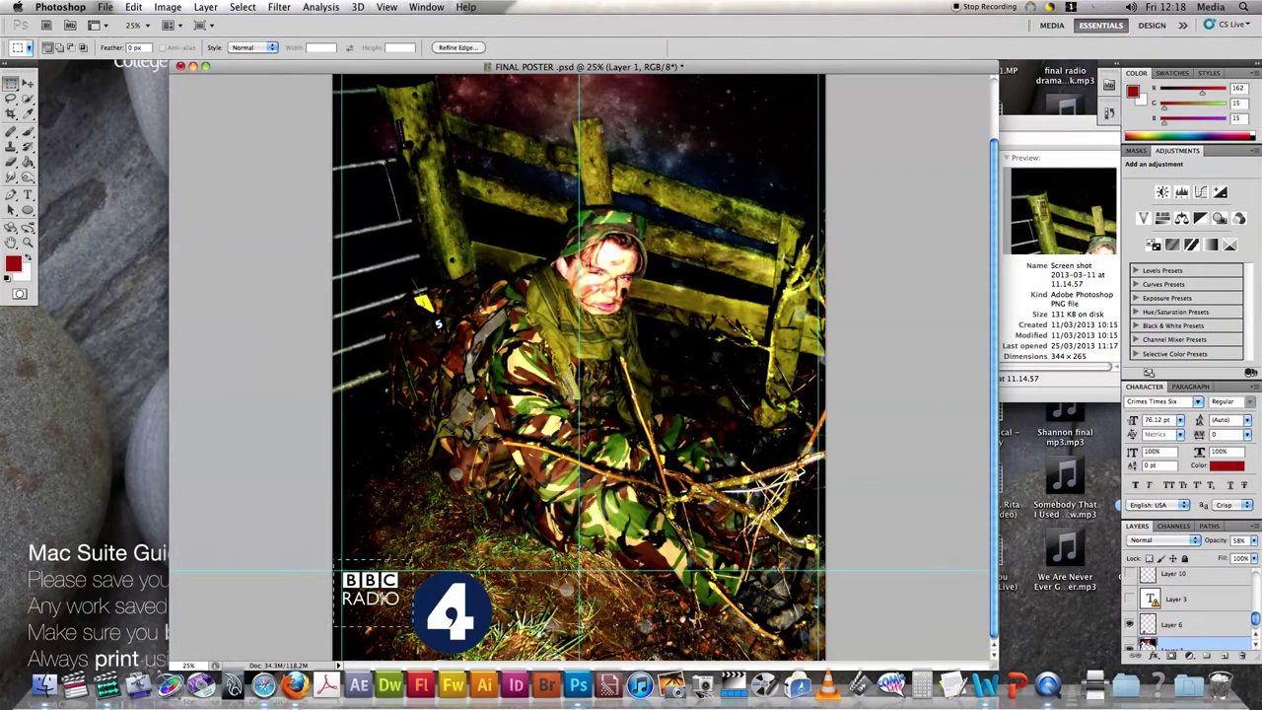
pyautogui.press('super+i')
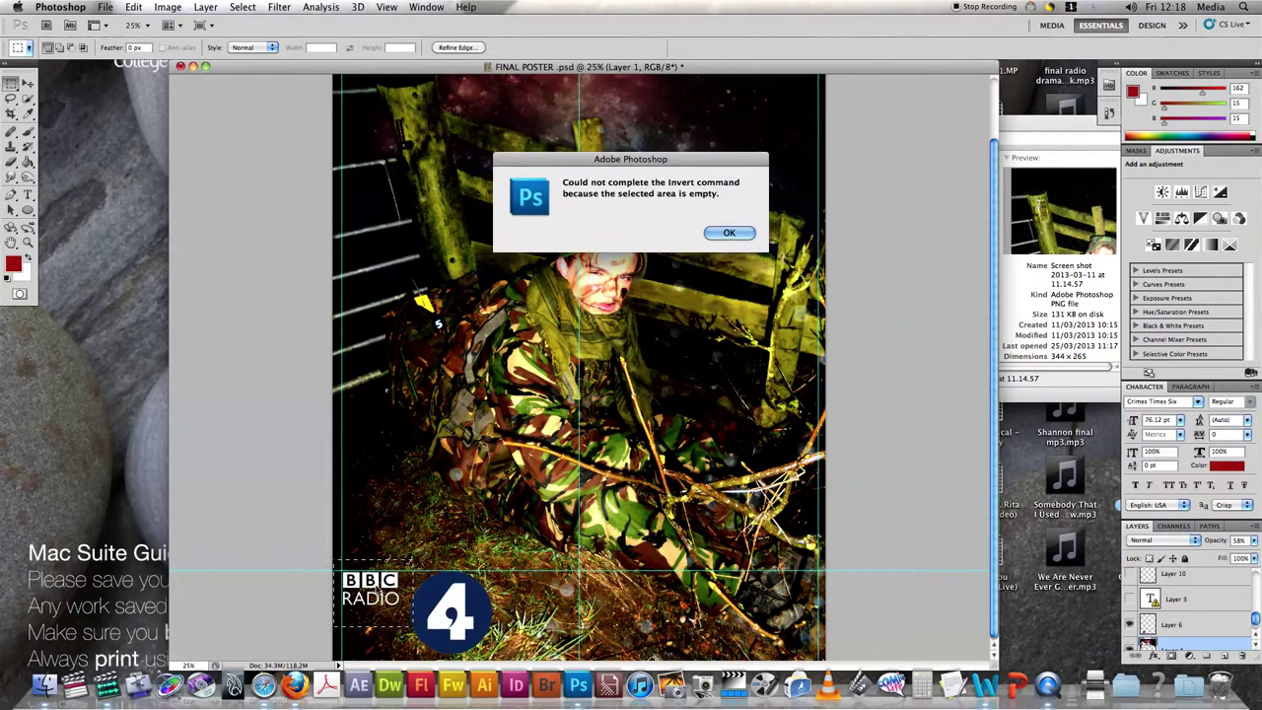
pyautogui.press('Return')
pyautogui.click(466, 224)
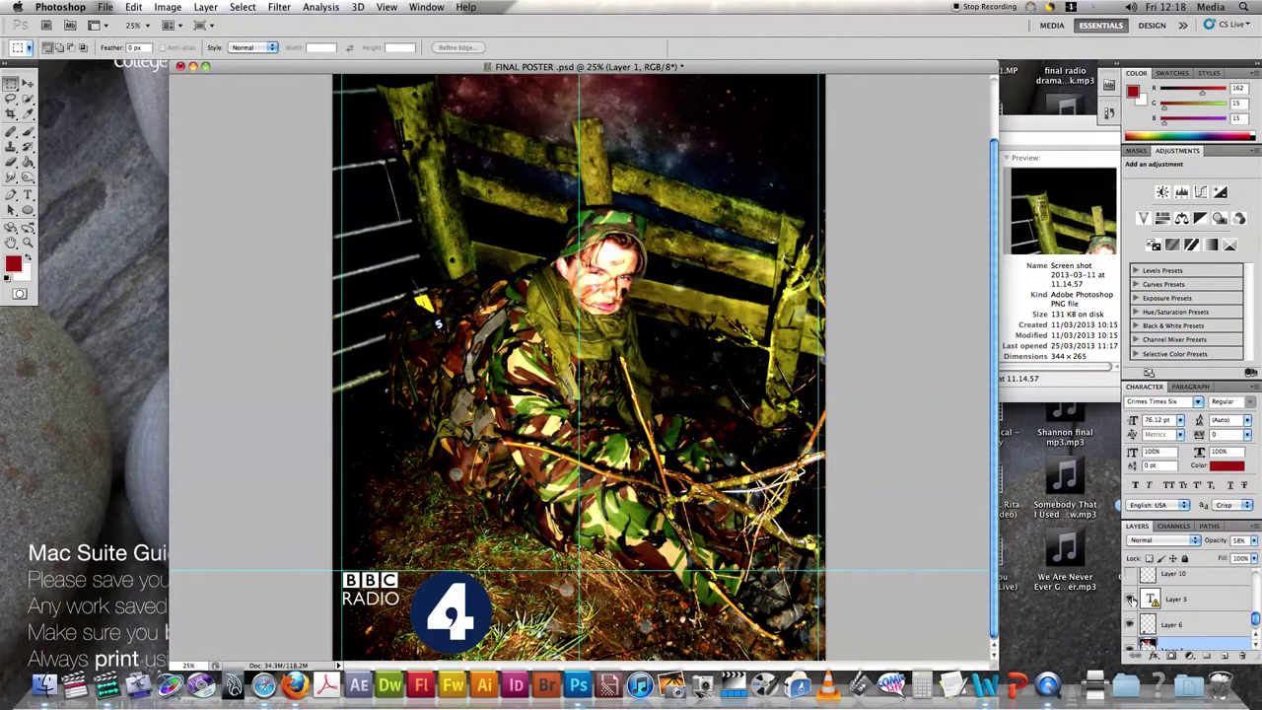
pyautogui.scroll(1, 1189, 588)
pyautogui.scroll(3, 940, 523)
pyautogui.scroll(-3, 939, 524)
pyautogui.scroll(2, 1134, 592)
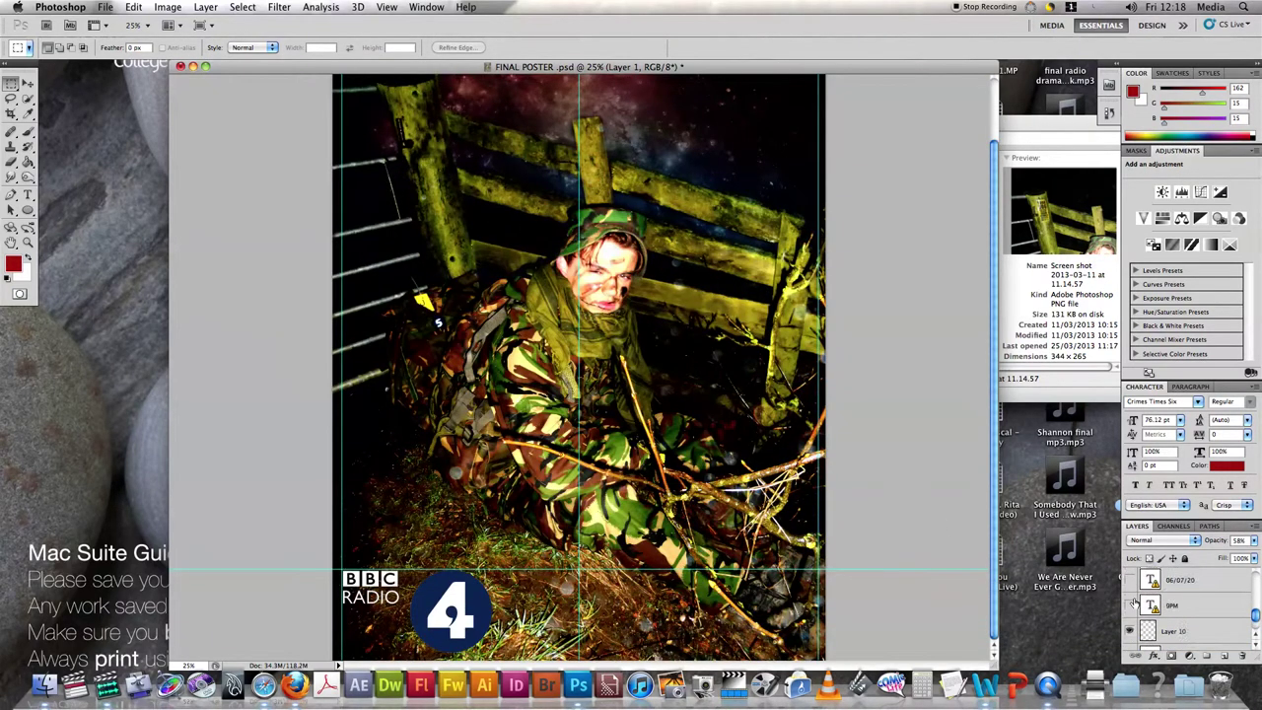
# Step: Turn on the 9PM and 06/07/20 text layers at the poster's lower right
pyautogui.click(1130, 605)
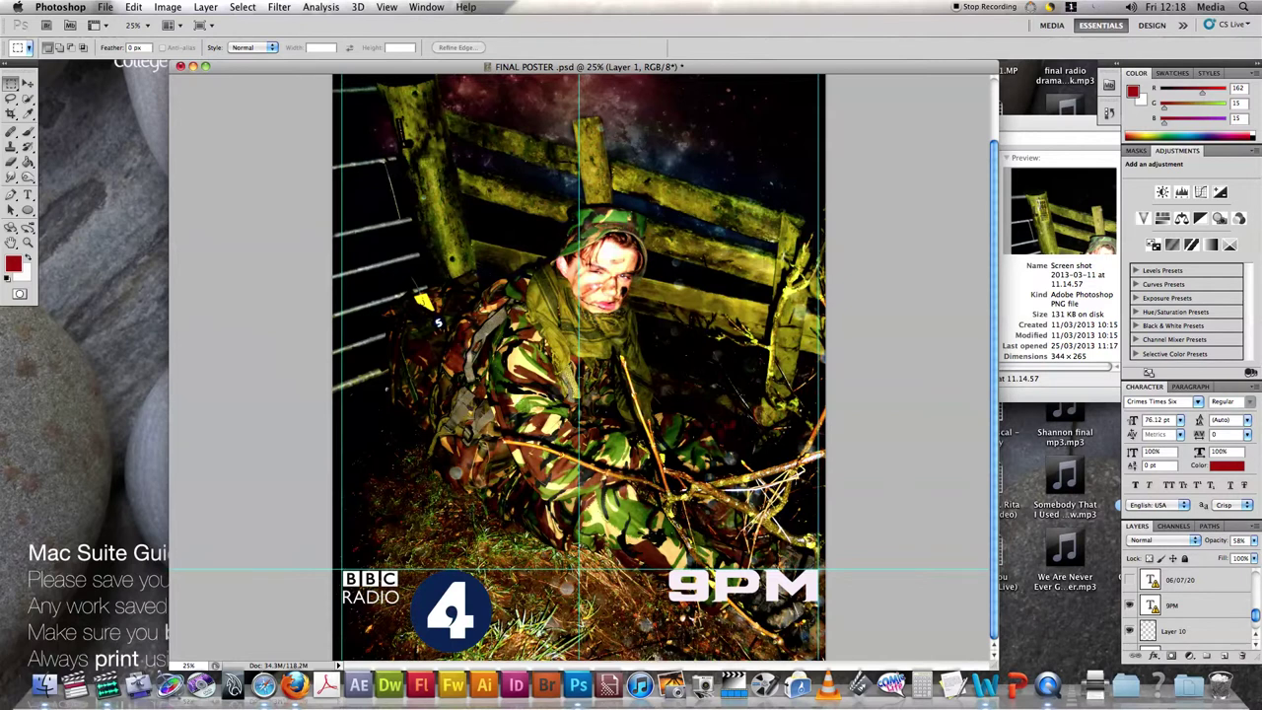
pyautogui.click(1130, 581)
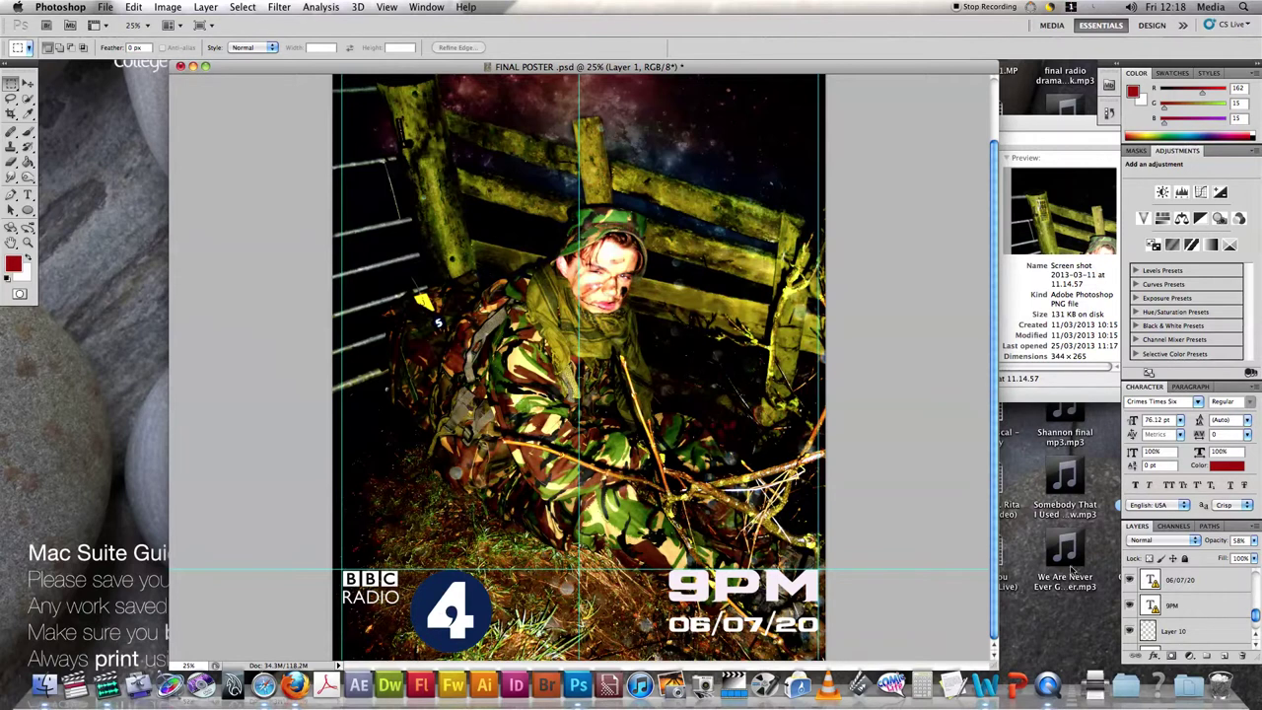
pyautogui.scroll(-3, 1196, 613)
pyautogui.scroll(3, 1196, 613)
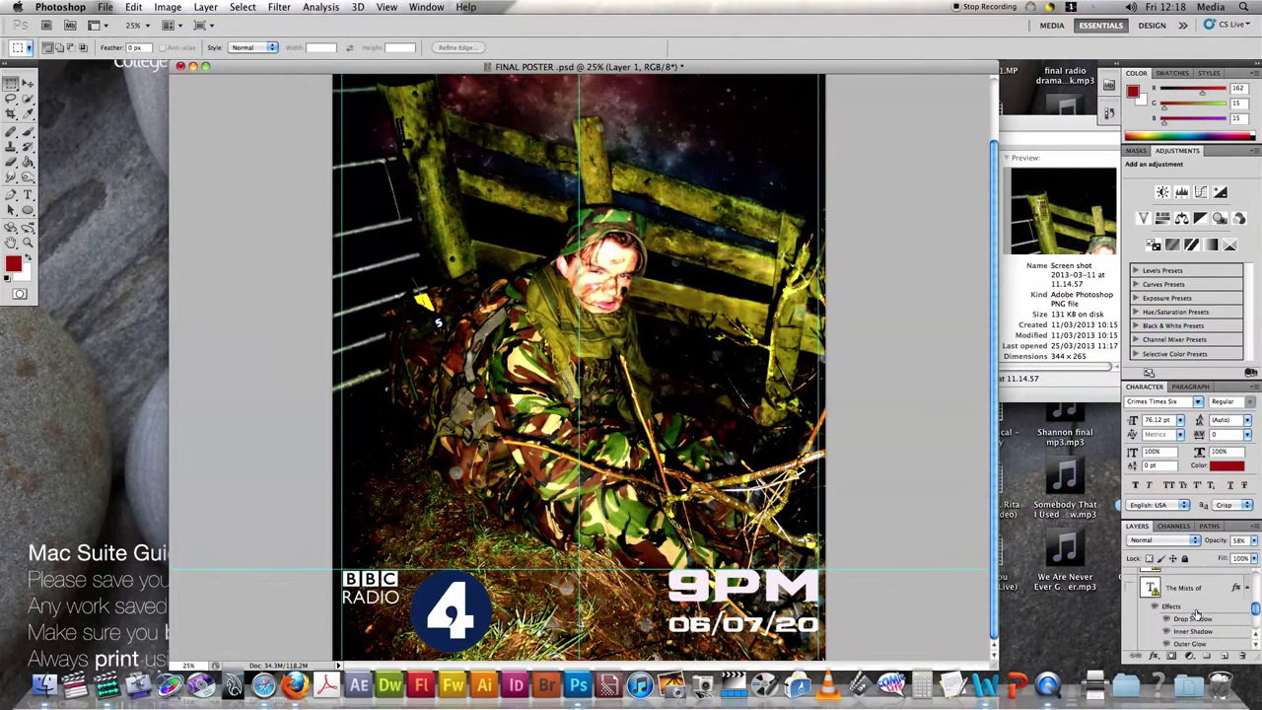
pyautogui.scroll(2, 888, 506)
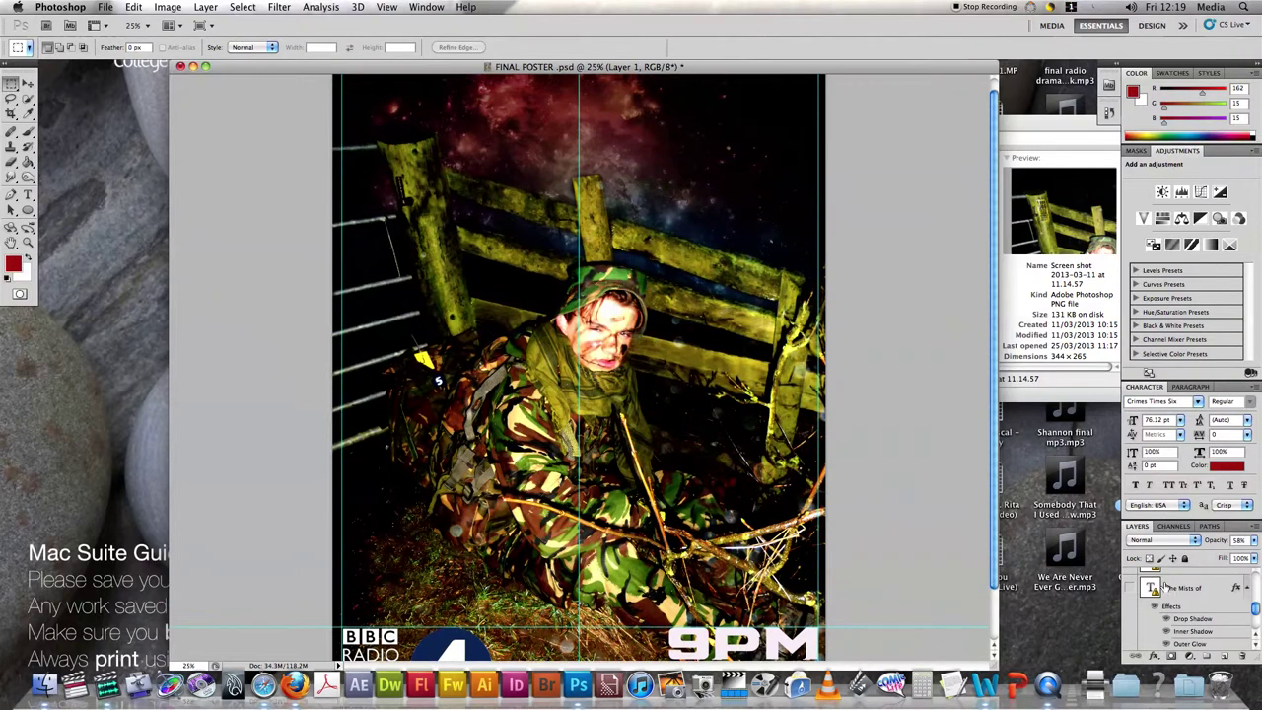
# Step: Show the 'THE MISTS OF' title layer at the top of the poster
pyautogui.click(1132, 589)
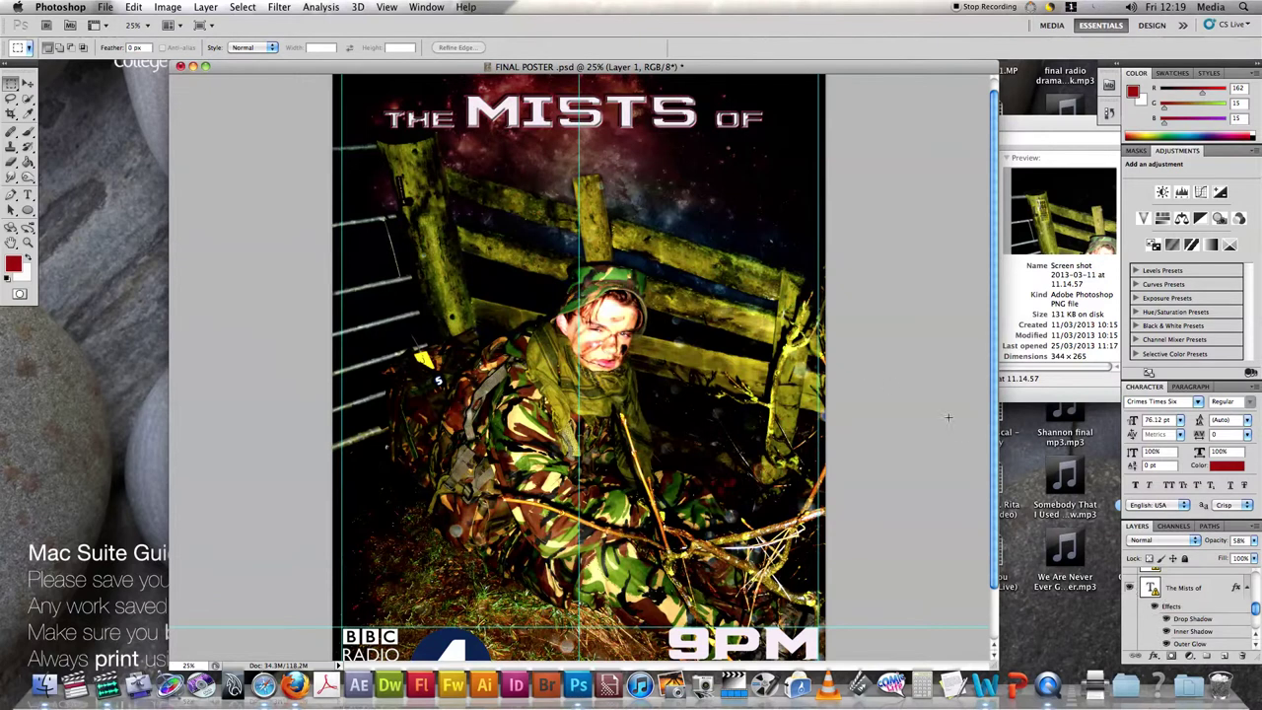
pyautogui.scroll(1, 1184, 623)
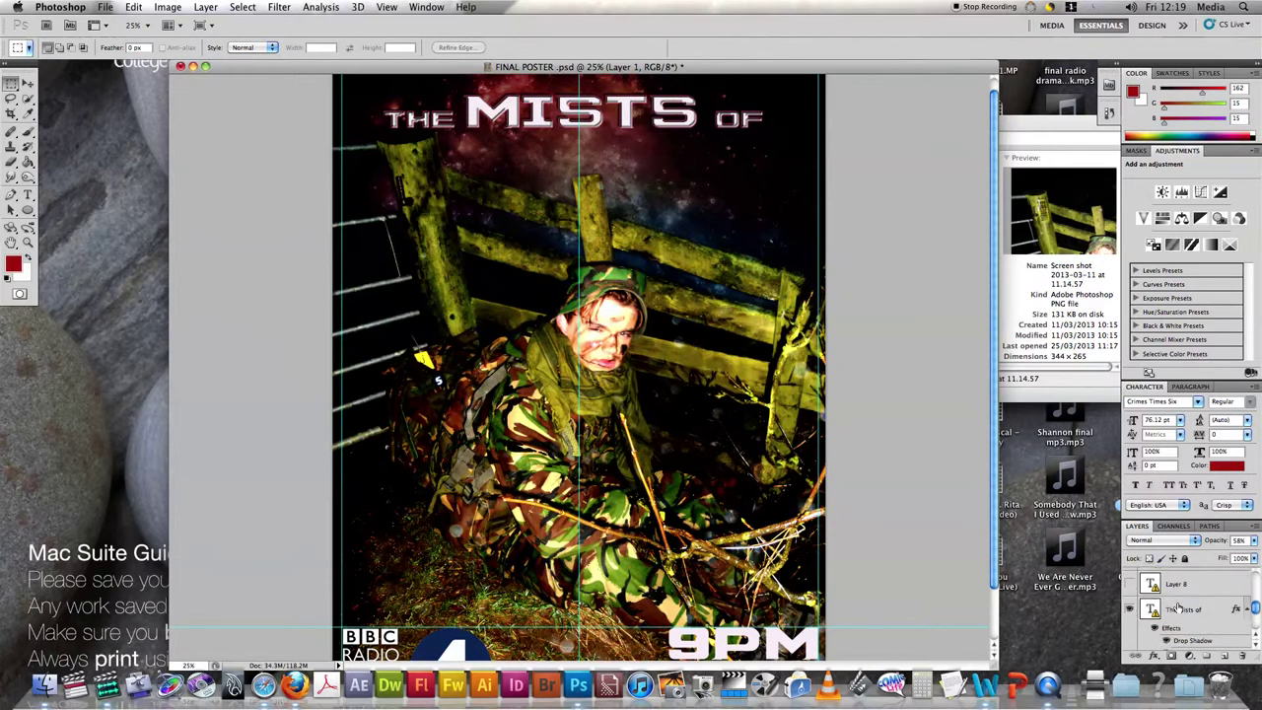
pyautogui.scroll(-2, 1179, 606)
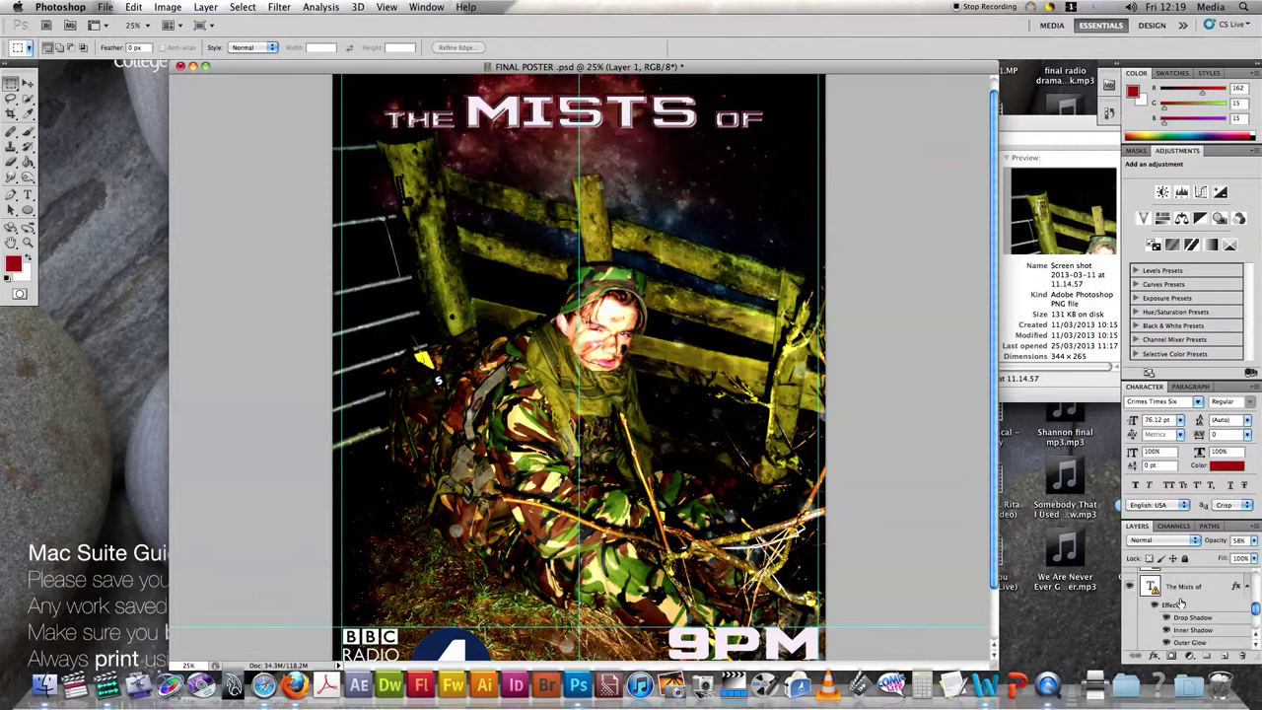
pyautogui.scroll(-3, 1181, 603)
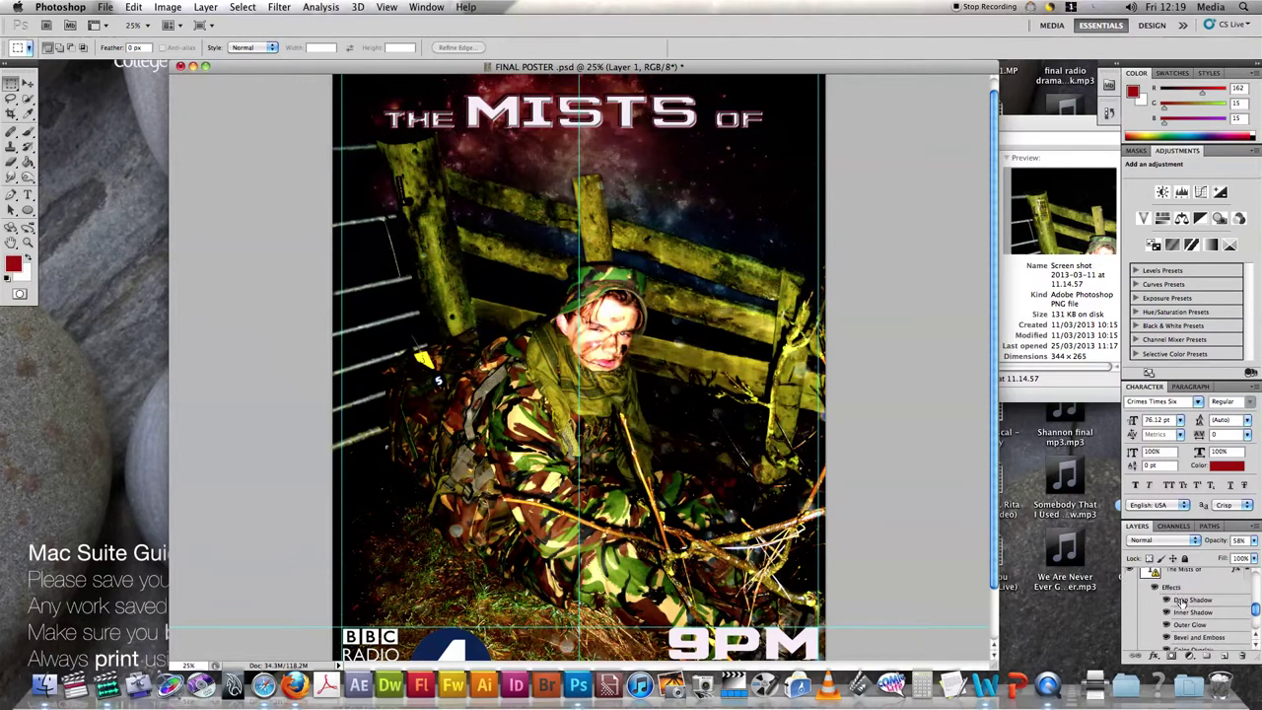
pyautogui.scroll(-1, 1182, 604)
pyautogui.scroll(3, 1182, 604)
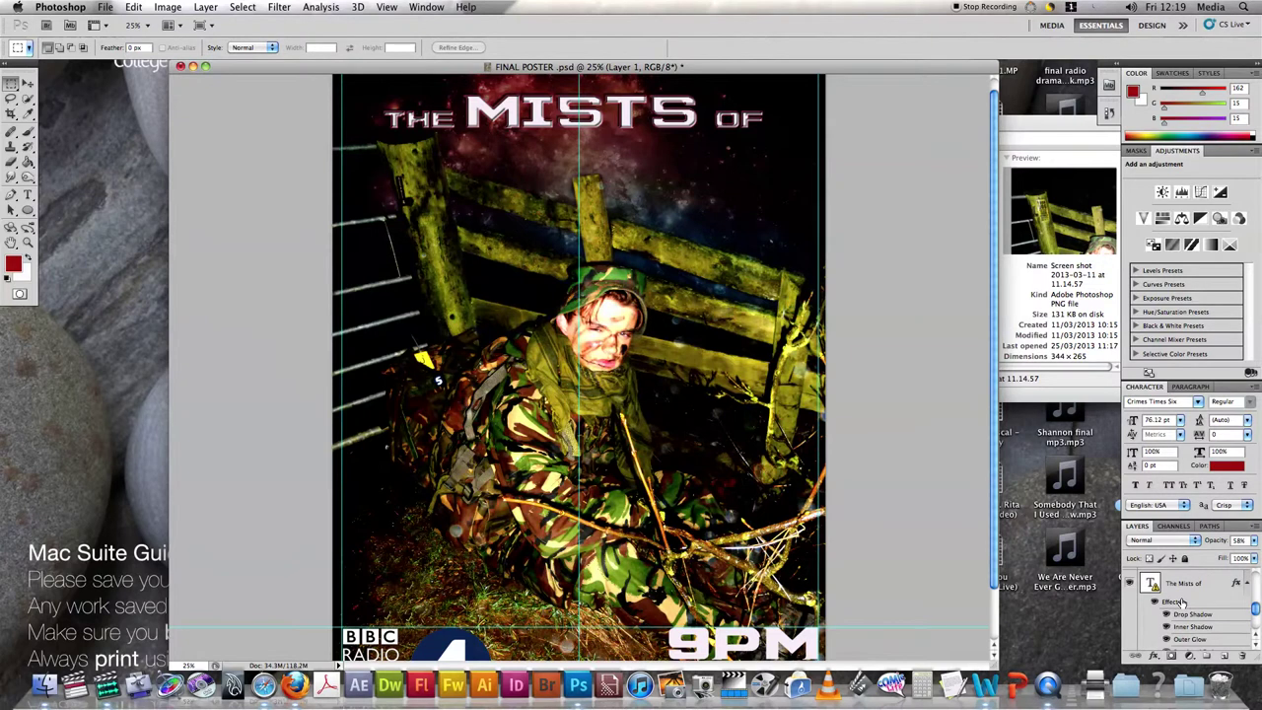
pyautogui.scroll(-3, 1181, 603)
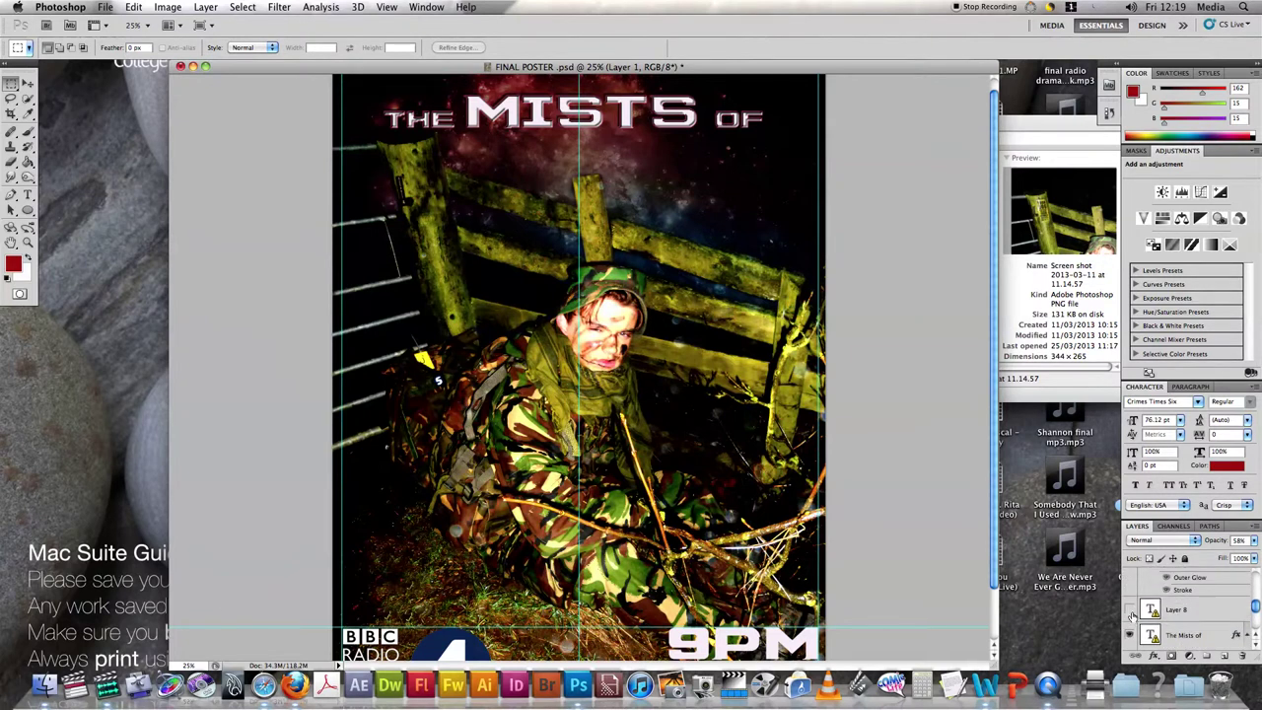
pyautogui.scroll(-3, 1134, 613)
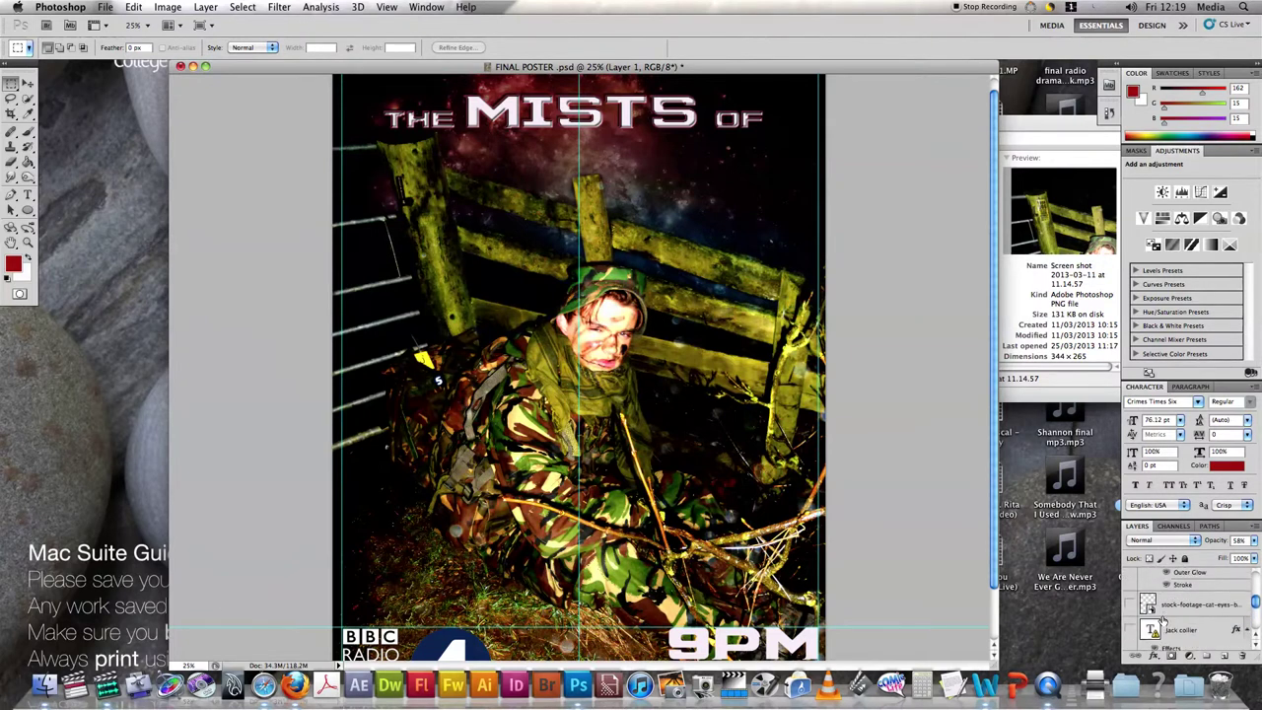
pyautogui.scroll(2, 1132, 608)
pyautogui.scroll(4, 1134, 608)
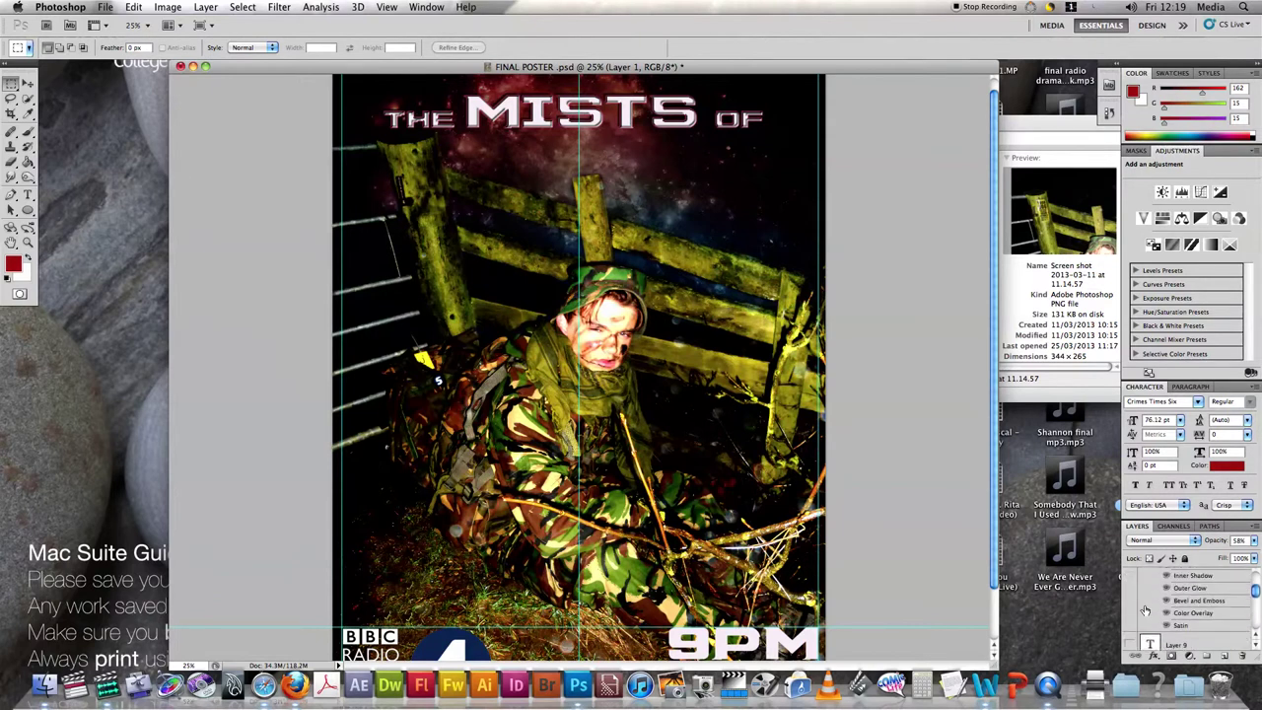
pyautogui.scroll(2, 1144, 608)
# Step: Show the HISTORY text layer beneath the top title line
pyautogui.click(1130, 602)
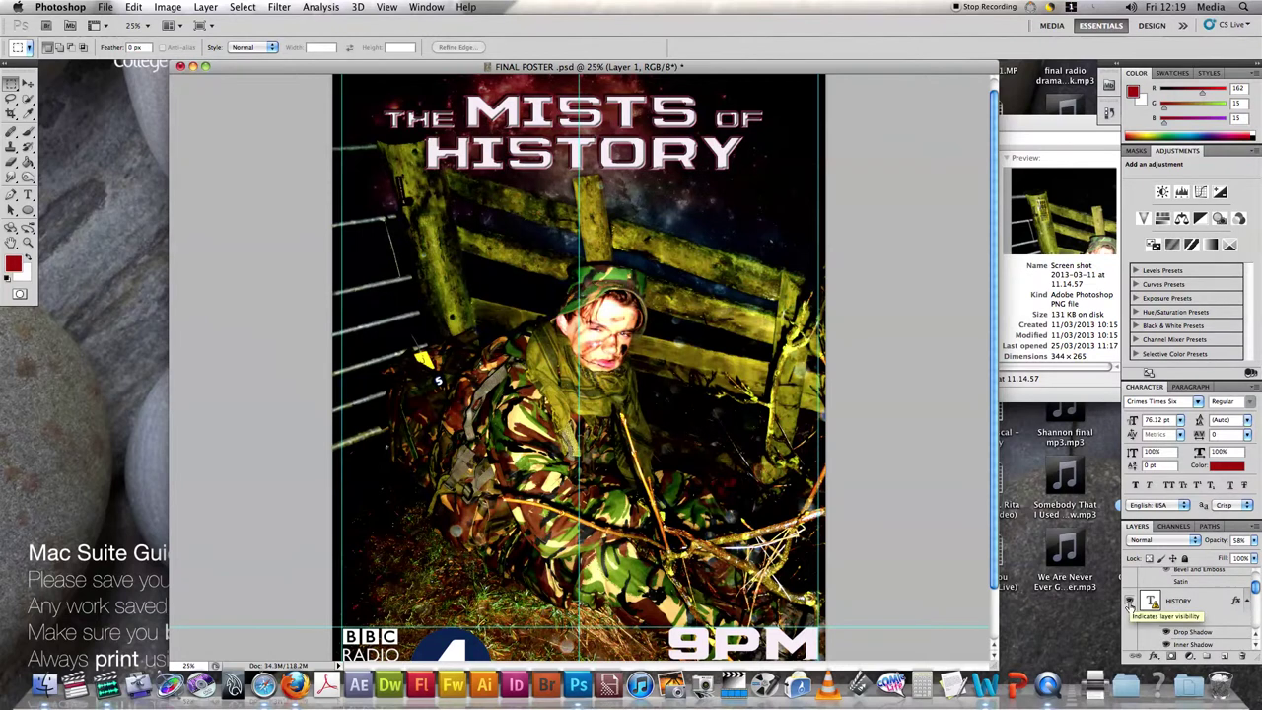
pyautogui.scroll(-4, 1134, 606)
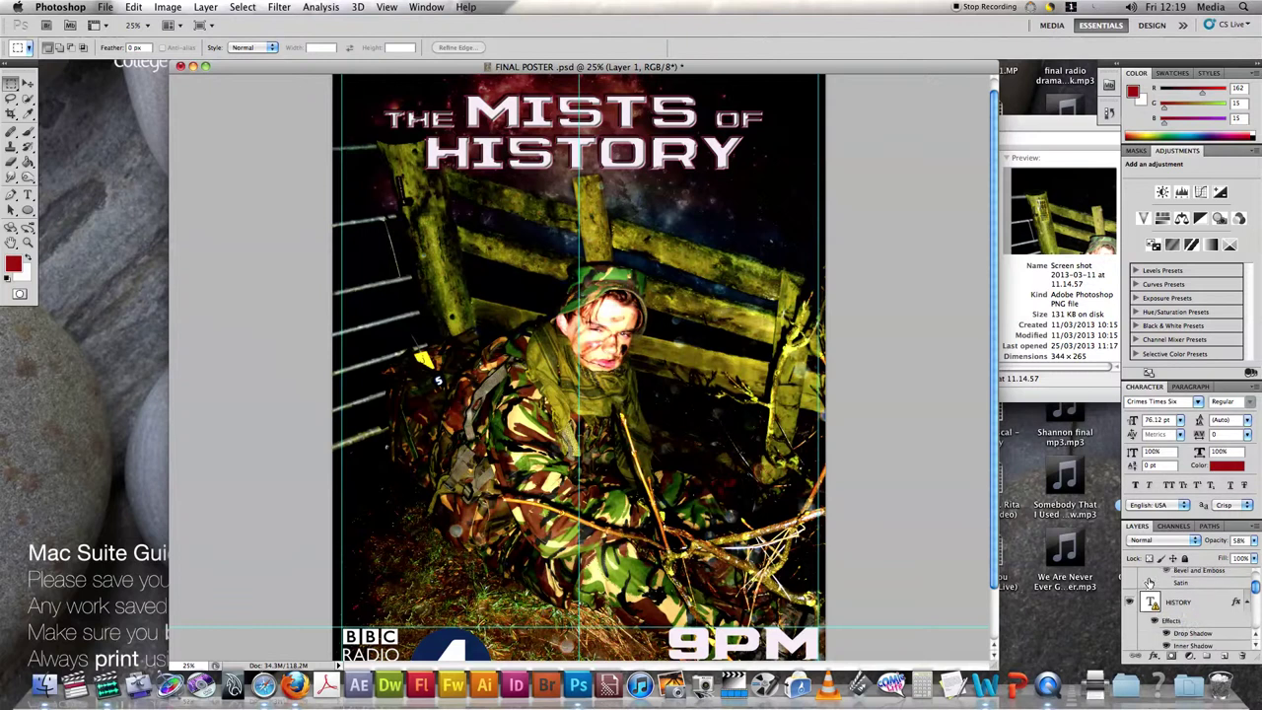
pyautogui.scroll(-1, 1148, 603)
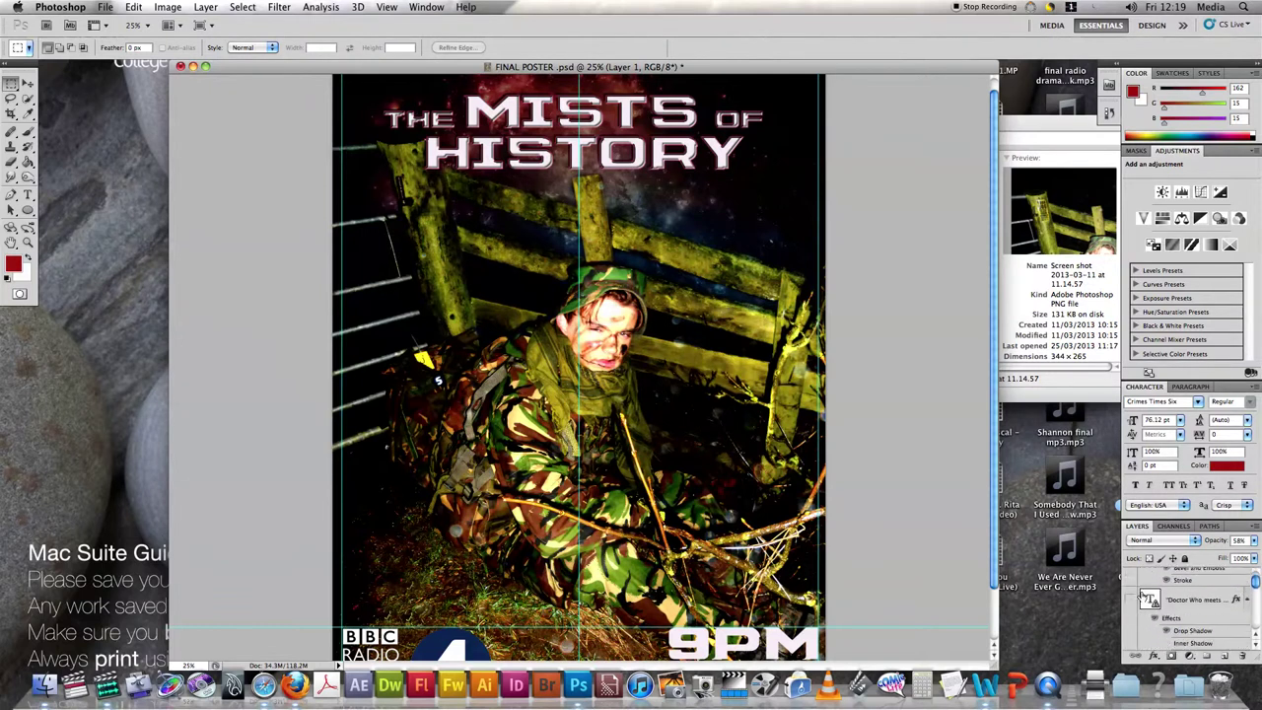
# Step: Show the 'Doctor Who meets Hurtlocker' tagline, the 500px-The_Guardian logo and Layer 9
pyautogui.click(1132, 599)
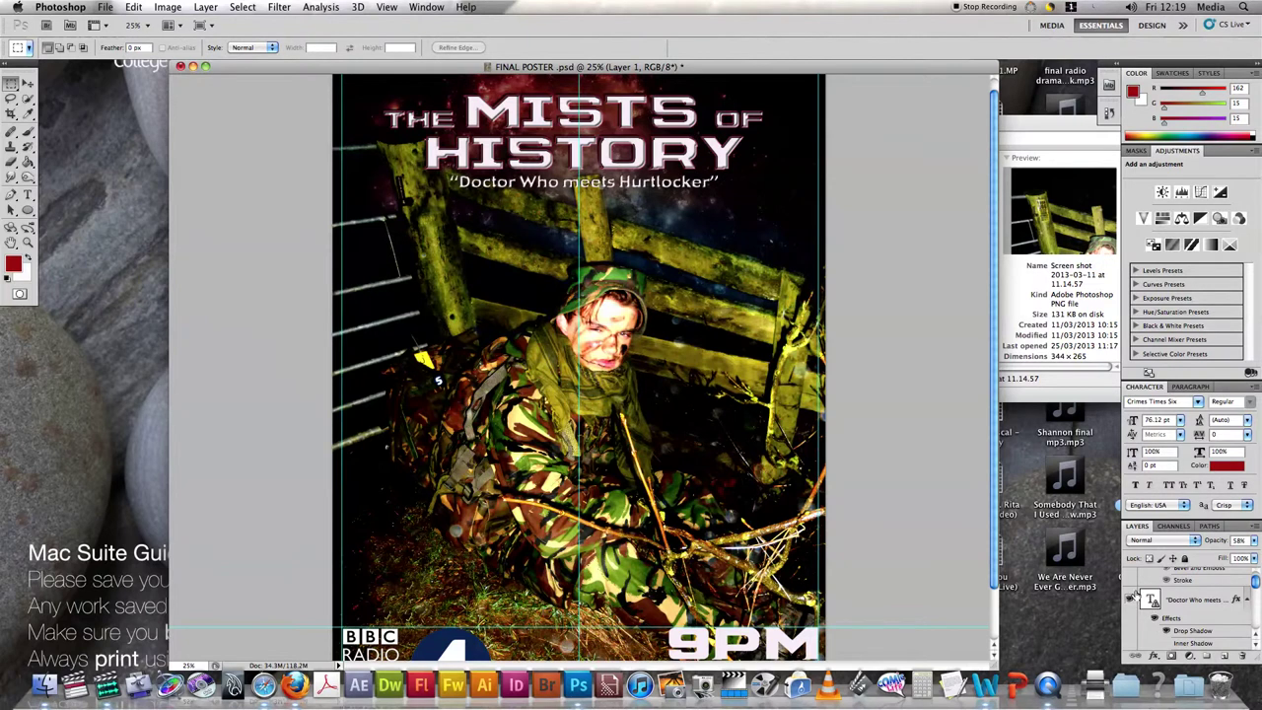
pyautogui.scroll(2, 1134, 591)
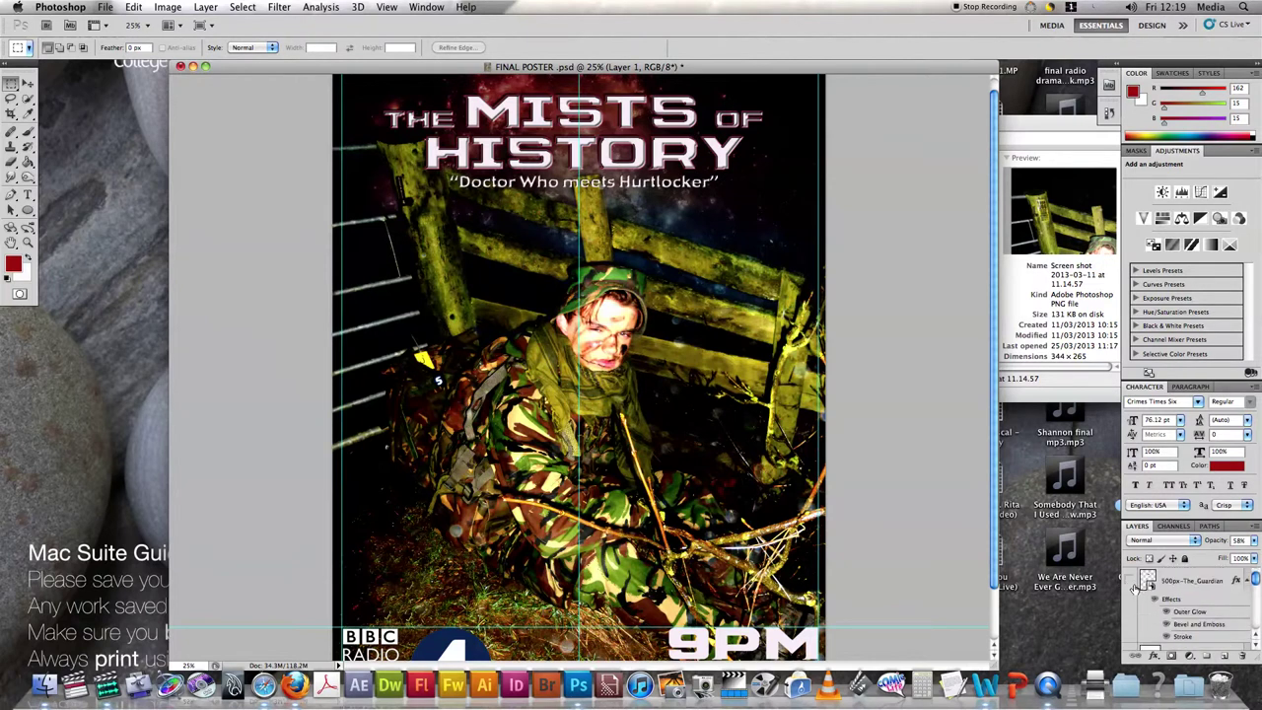
pyautogui.click(1132, 582)
pyautogui.scroll(-4, 1149, 587)
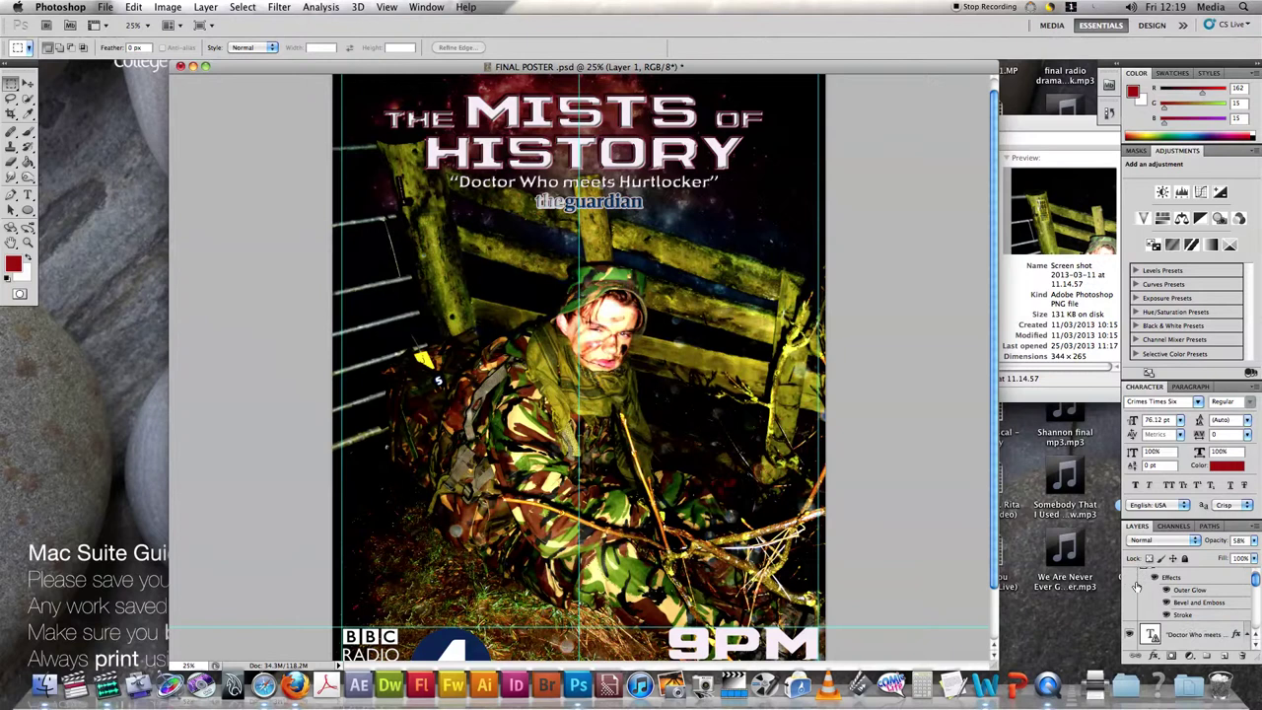
pyautogui.scroll(-2, 1164, 590)
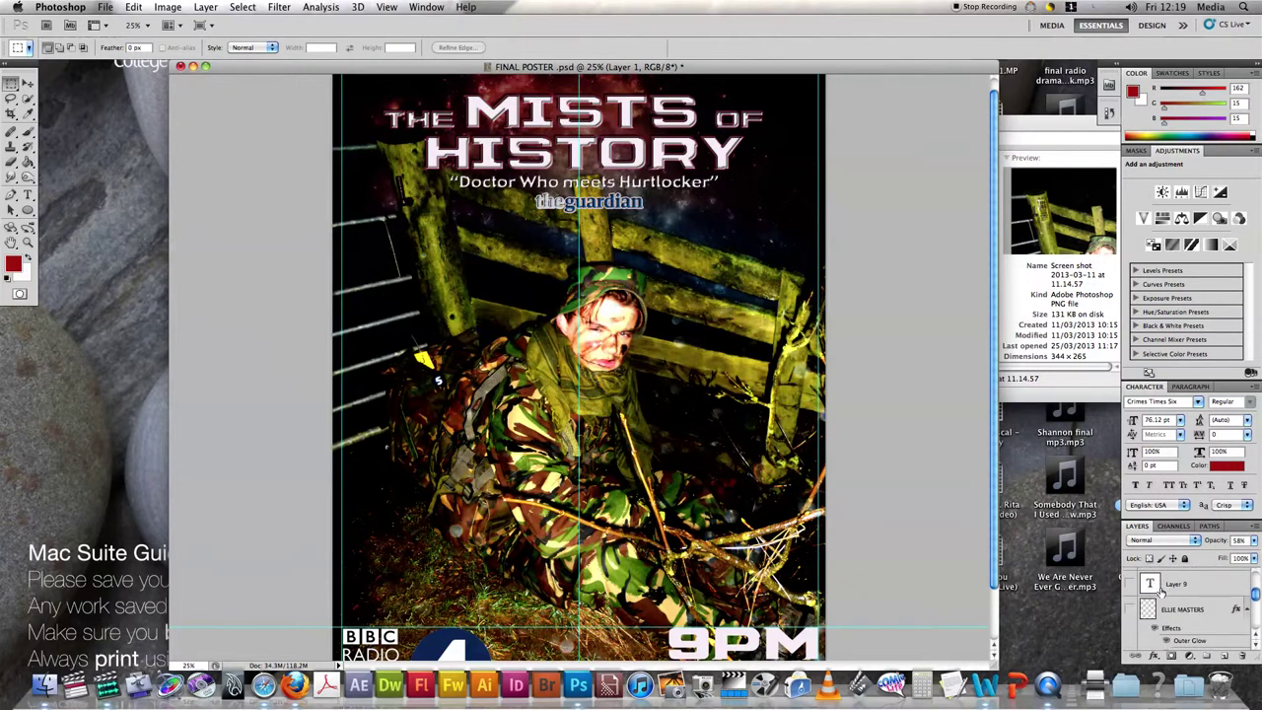
pyautogui.click(1131, 582)
pyautogui.scroll(-1, 1138, 608)
# Step: Turn on the ELLIE MASTERS, JACK PRESS and JACK COLLIER name layers above the title
pyautogui.click(1129, 589)
pyautogui.scroll(-1, 1138, 607)
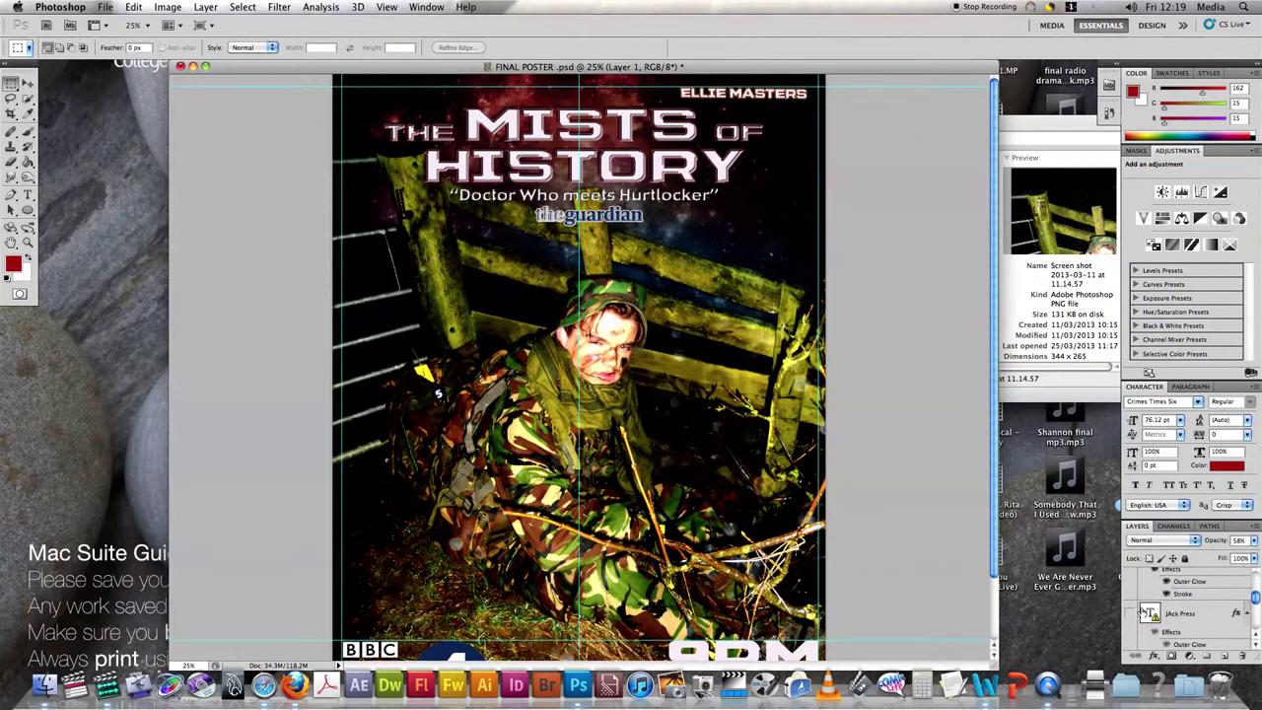
pyautogui.click(1131, 613)
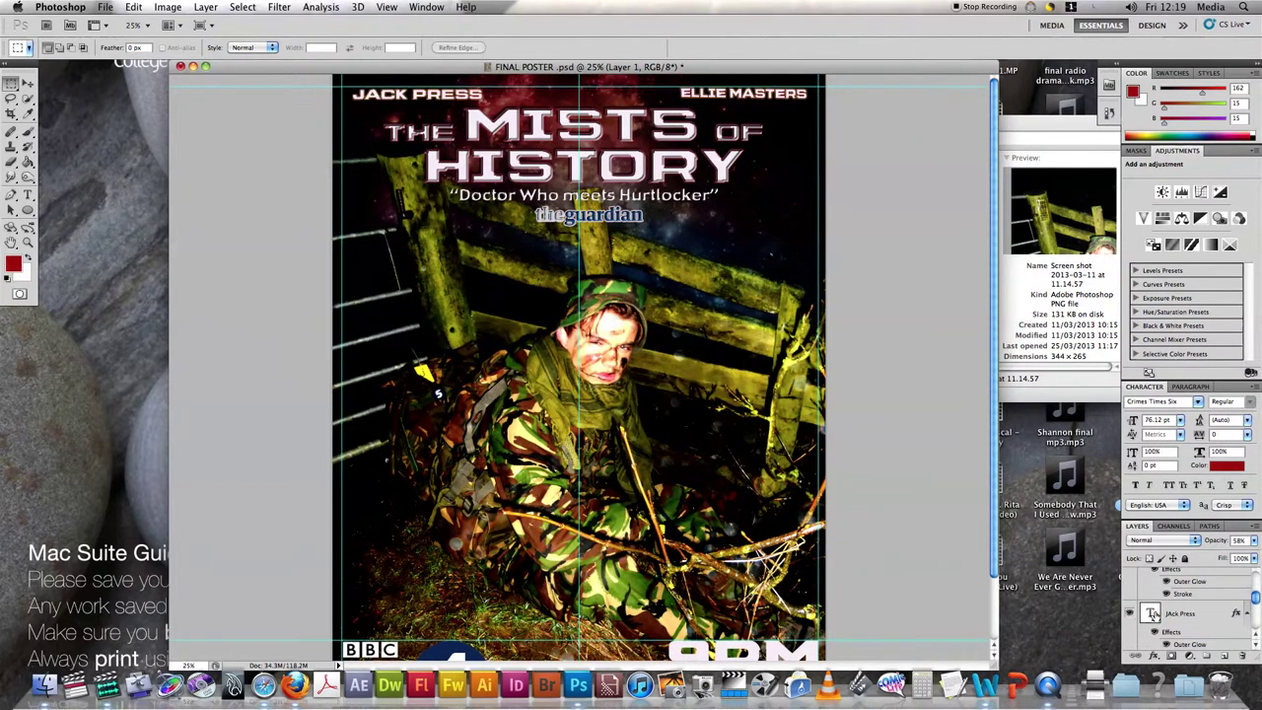
pyautogui.scroll(-5, 1149, 616)
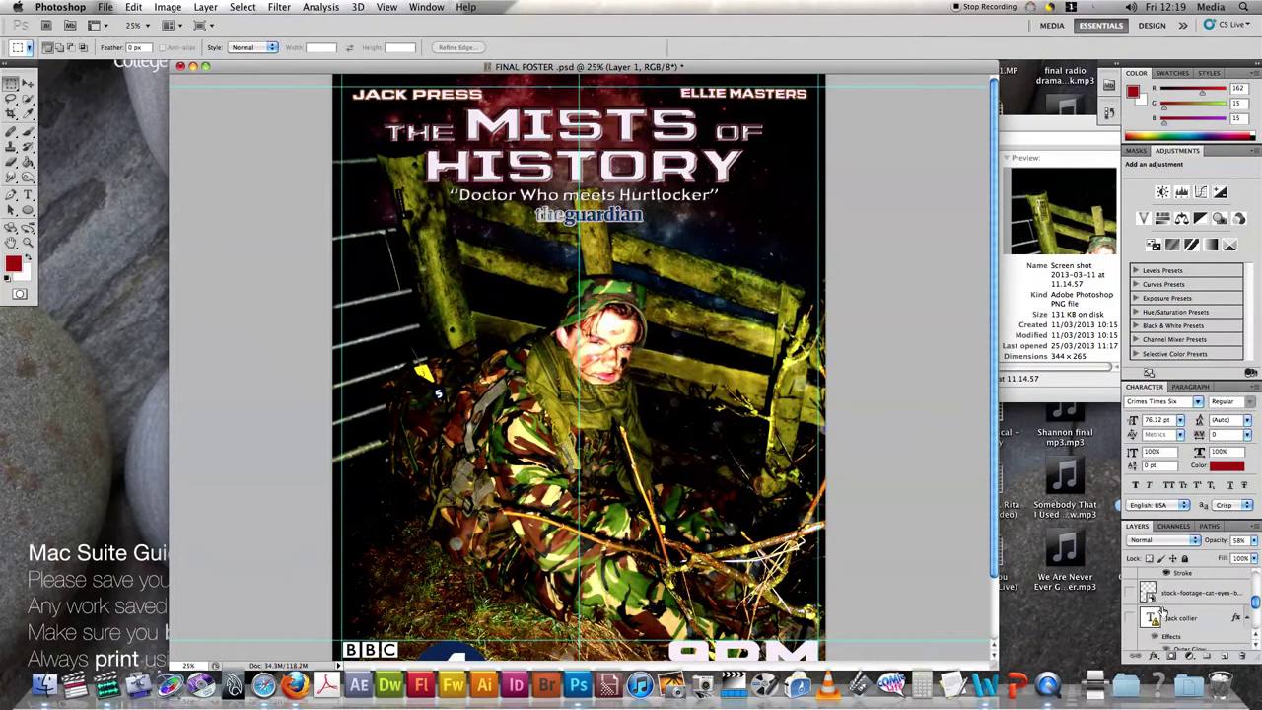
pyautogui.click(1130, 619)
pyautogui.scroll(-2, 1173, 621)
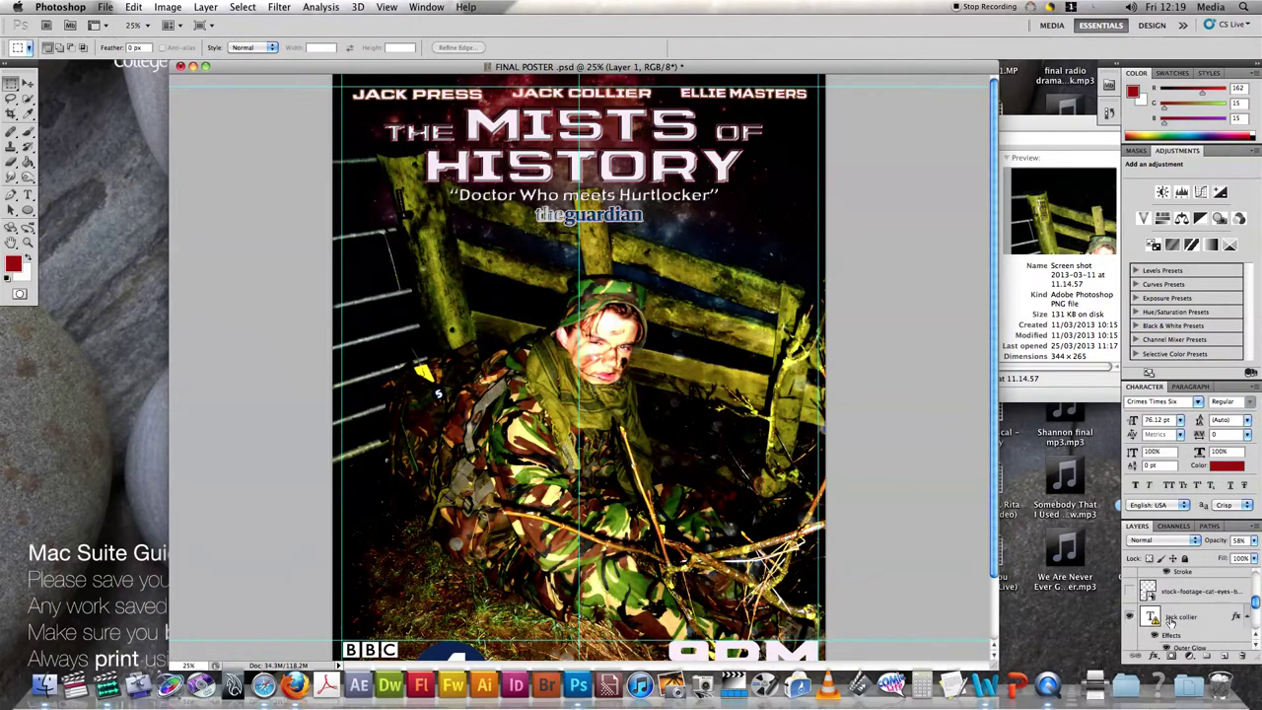
pyautogui.scroll(-4, 1174, 621)
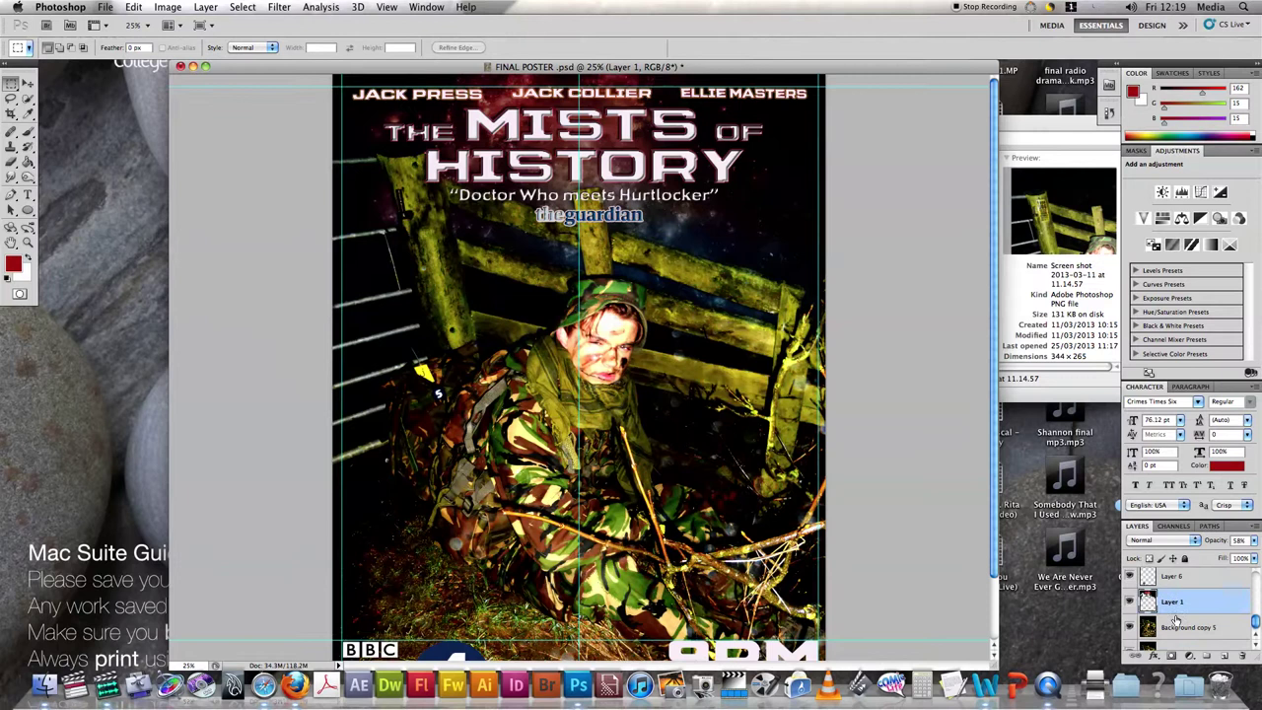
pyautogui.scroll(8, 1175, 619)
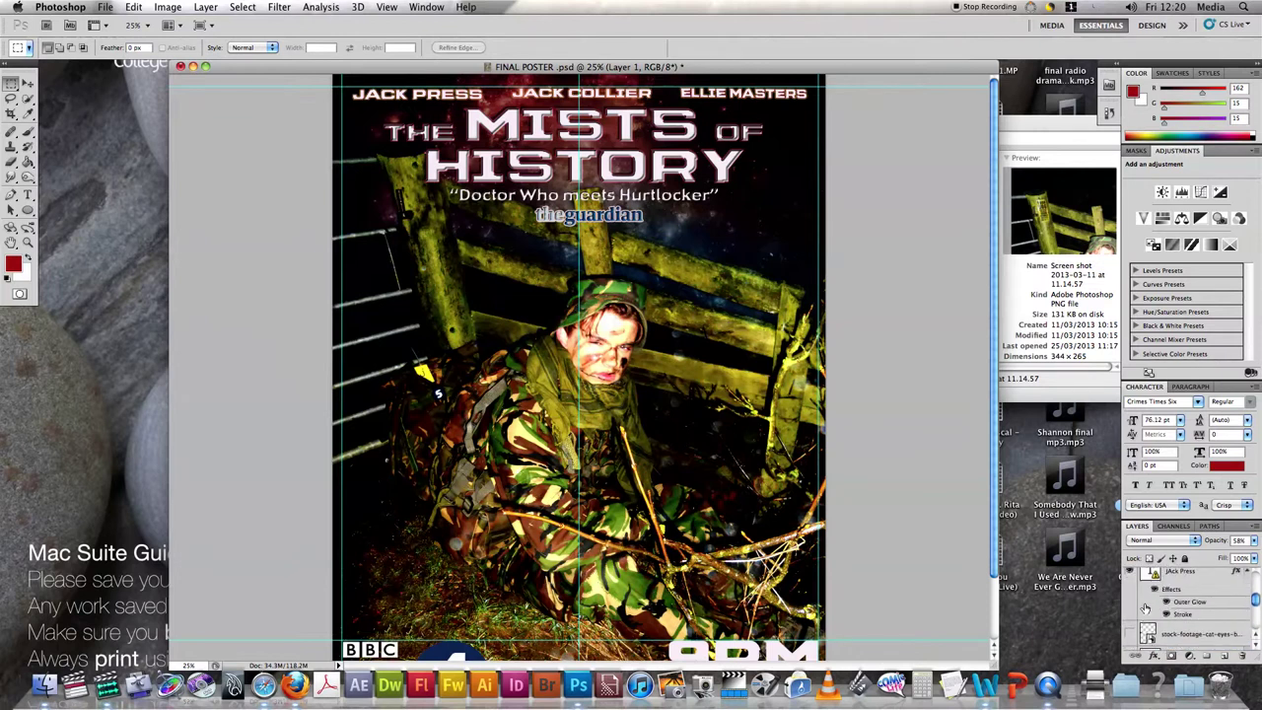
pyautogui.scroll(4, 1132, 624)
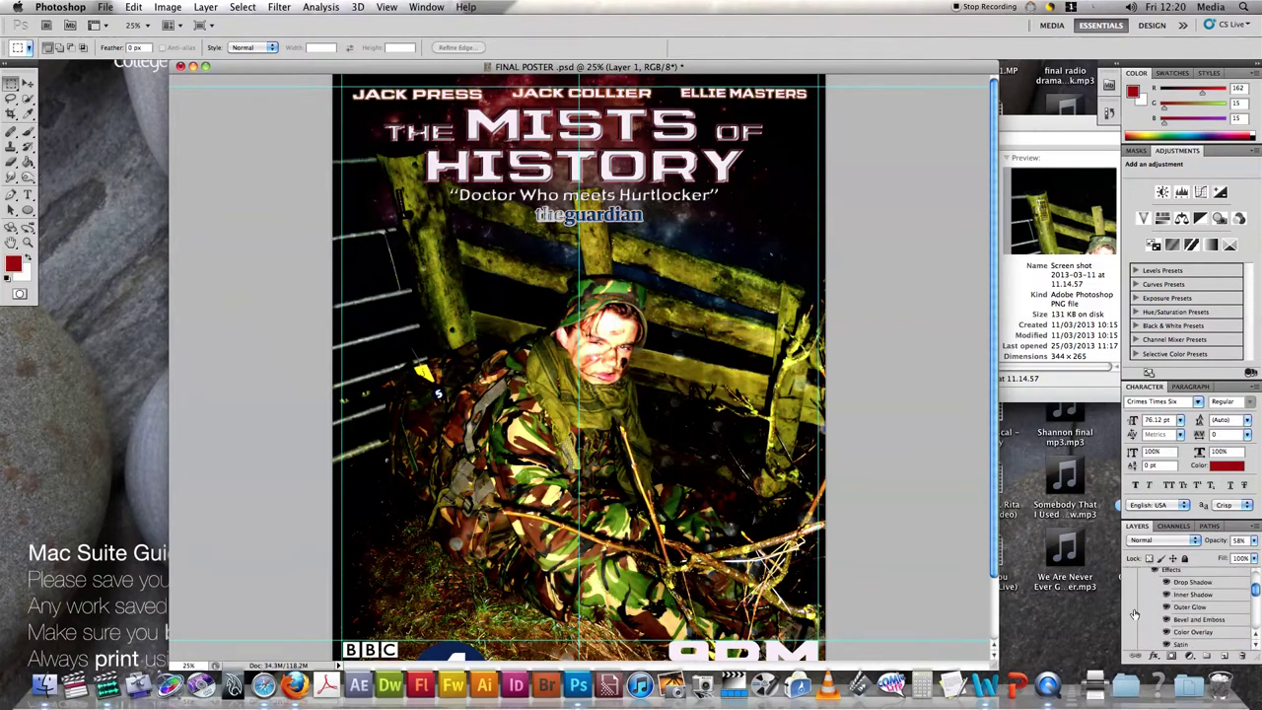
pyautogui.scroll(2, 1135, 610)
pyautogui.scroll(-10, 1135, 610)
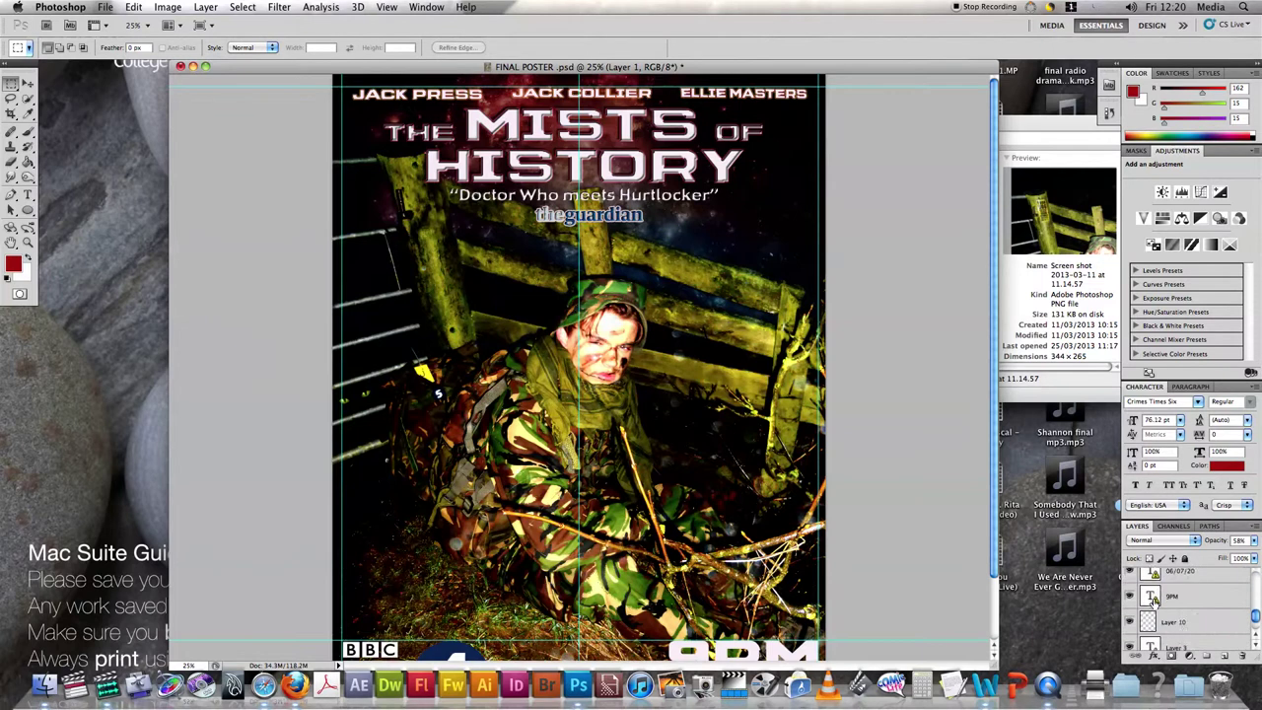
pyautogui.scroll(3, 1134, 610)
pyautogui.scroll(-3, 901, 554)
pyautogui.scroll(3, 901, 554)
pyautogui.scroll(-2, 898, 554)
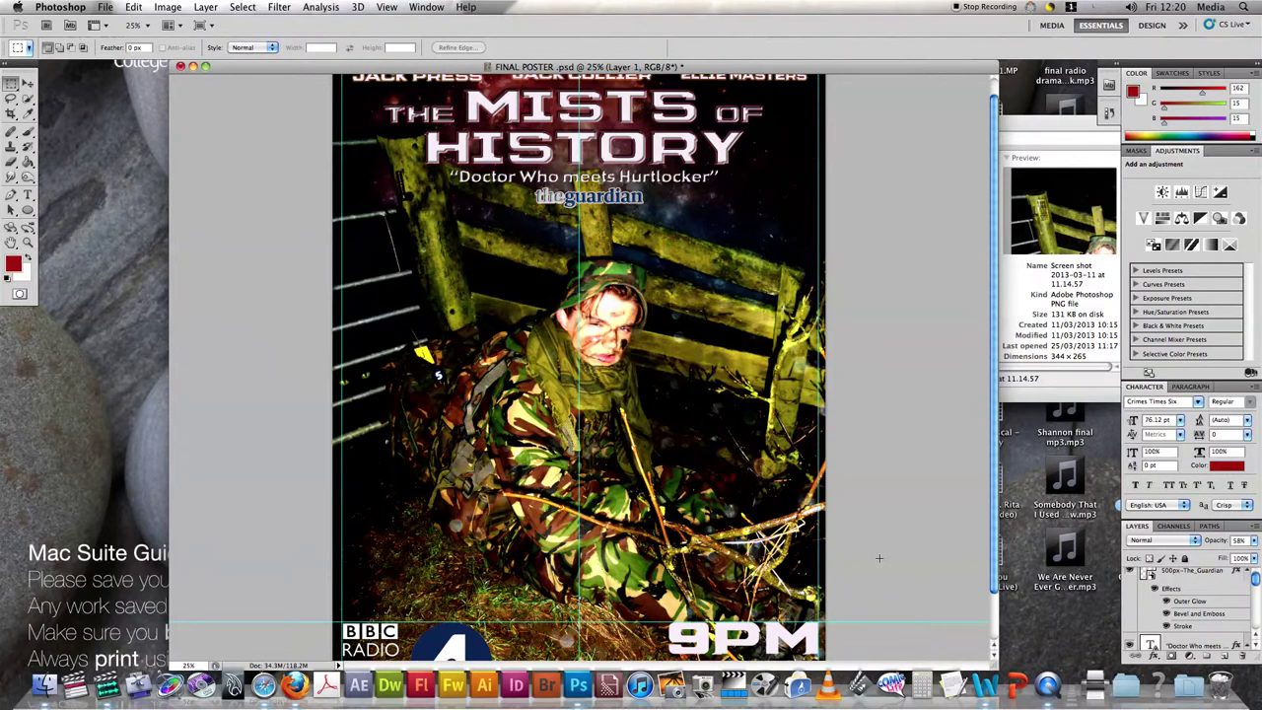
pyautogui.scroll(2, 878, 558)
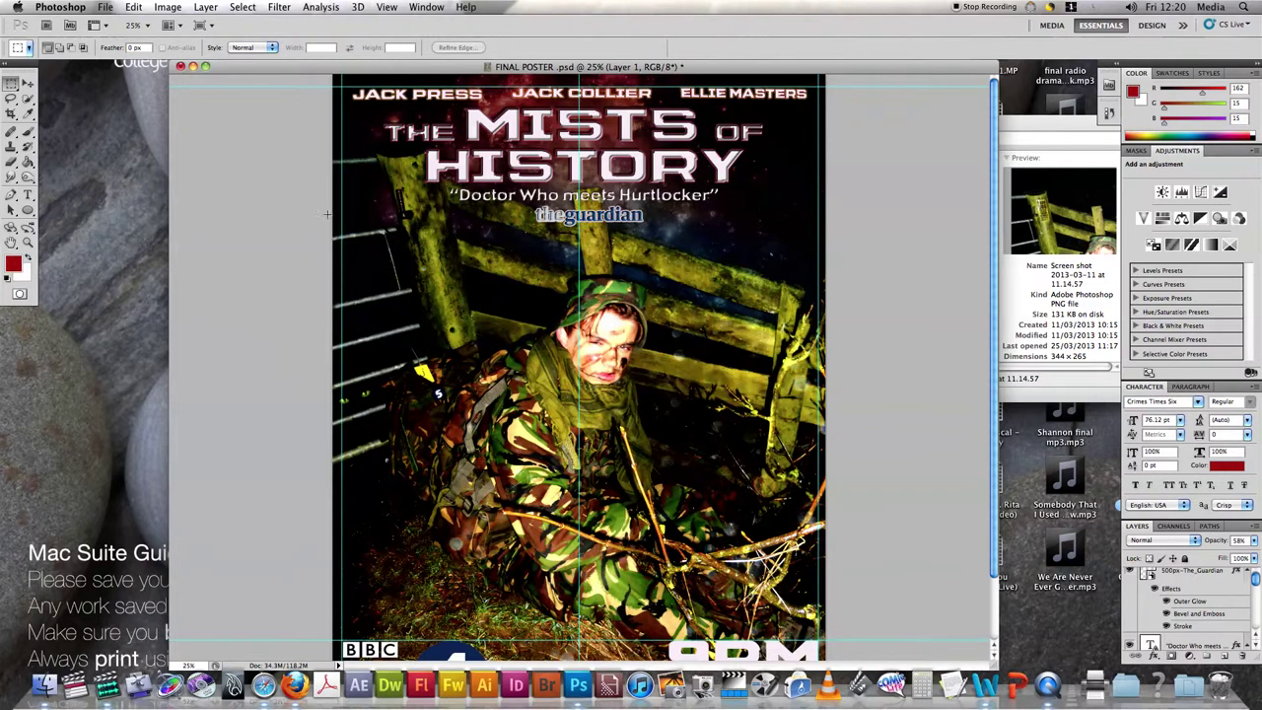
# Step: Marquee-select the full poster width from below the Guardian logo to the bottom-right corner
pyautogui.moveTo(801, 548); pyautogui.dragTo(828, 646)
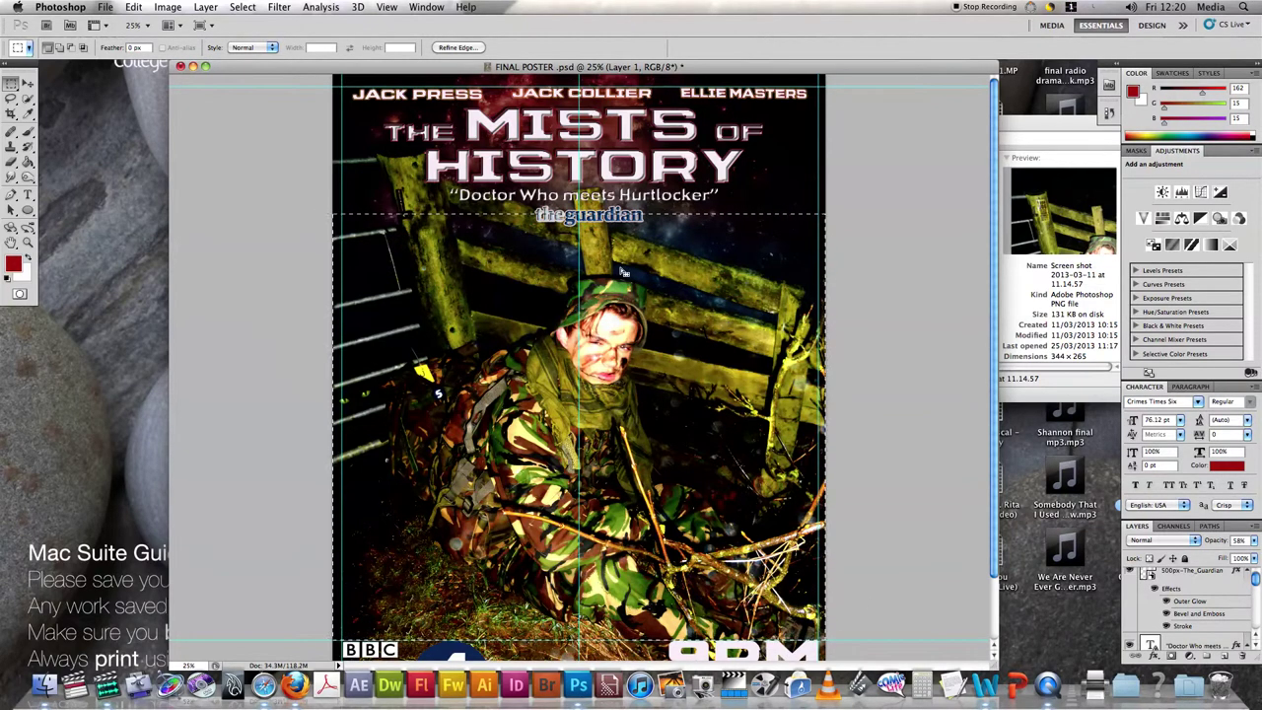